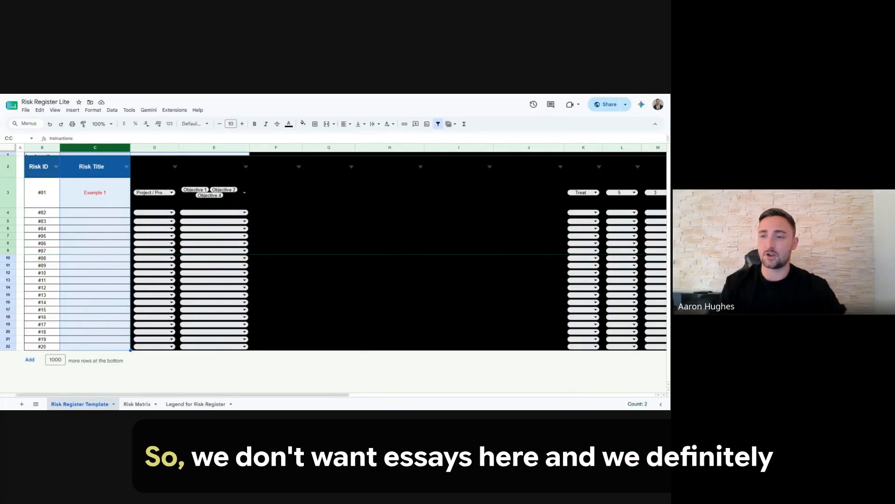
Uncover the blacked-out Risk Category column in the risk register template.
click(116, 193)
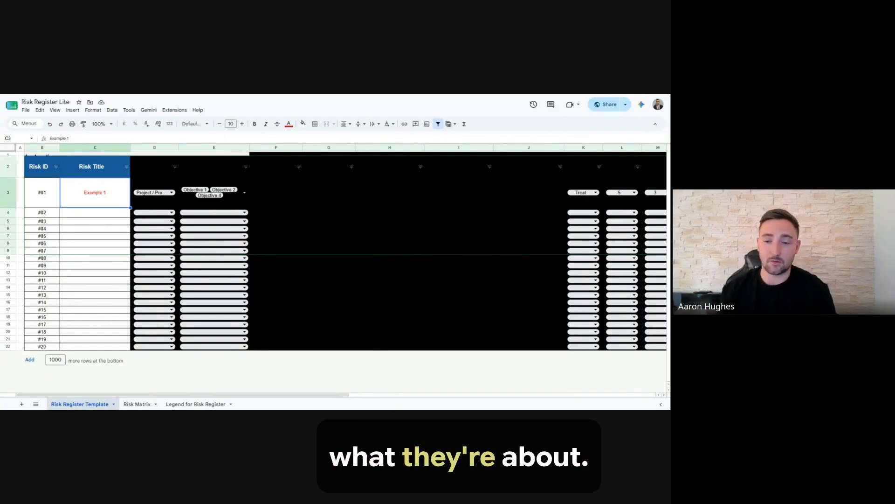
key(ctrl+z)
key(ctrl+z)
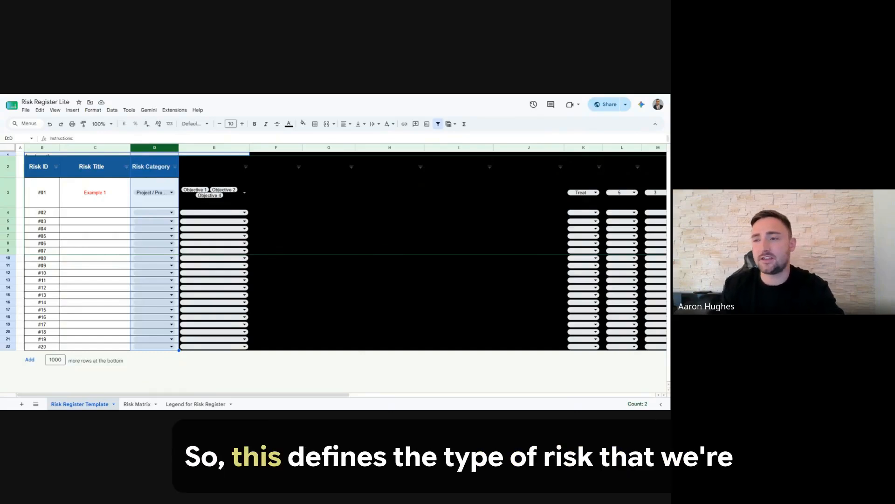
Review the available risk categories for risk #01 and leave its current category in place.
click(113, 197)
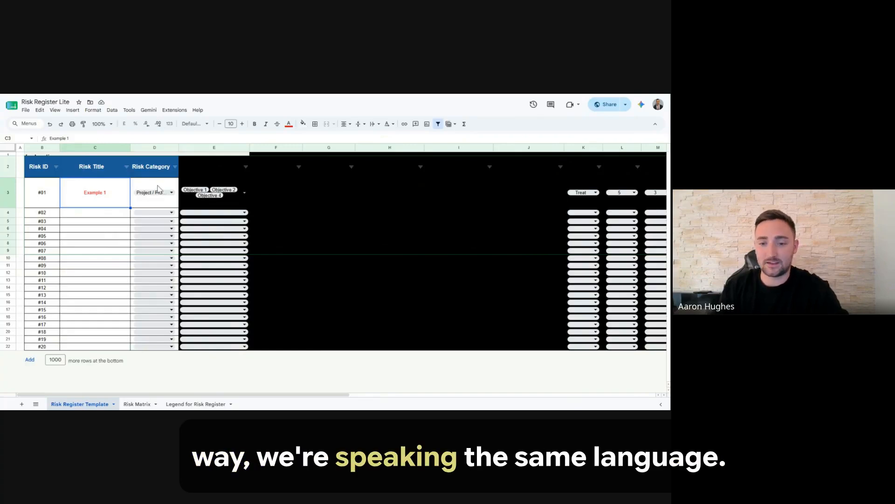
click(172, 192)
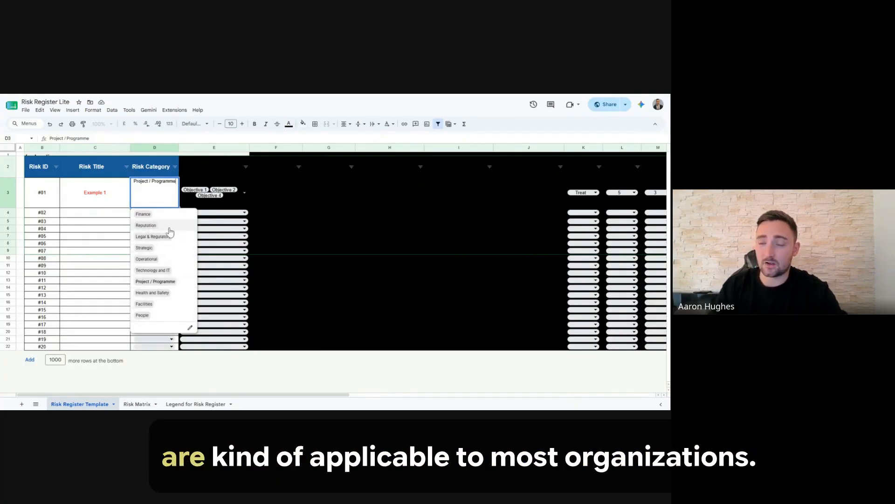
click(117, 202)
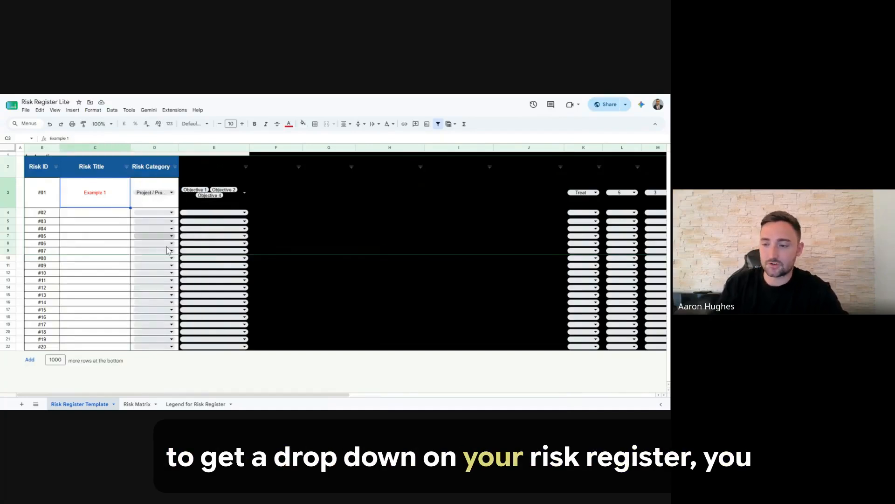
Examine the Risk Category list on the Legend for Risk Register sheet, highlighting B3:B12 and the Reputation entry.
click(189, 404)
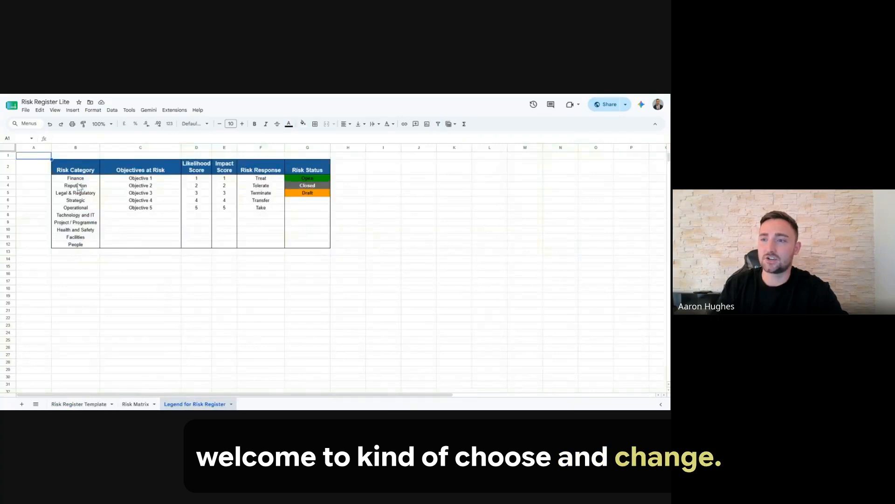
drag(76, 178, 82, 251)
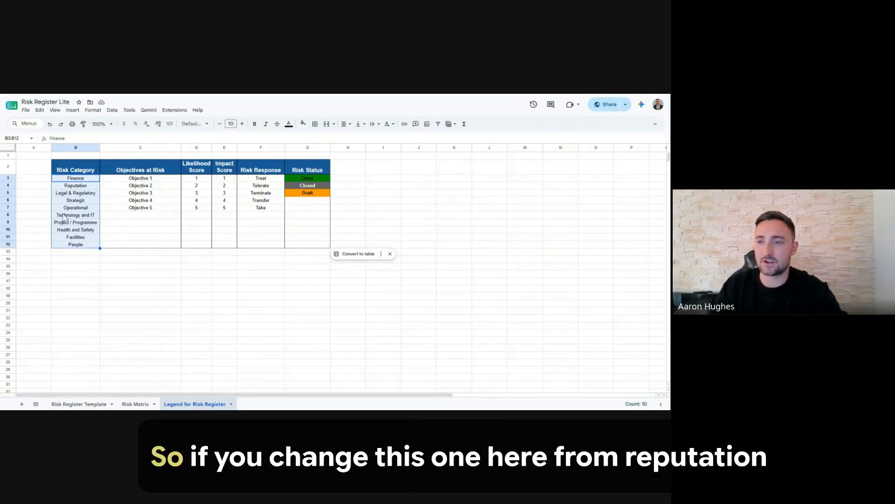
click(78, 187)
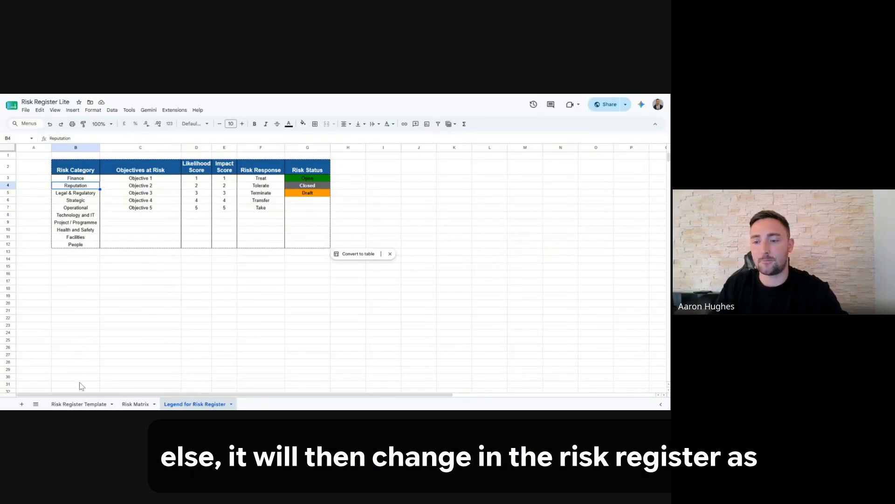
Return to the Risk Register Template sheet and uncover the blacked-out Objectives at Risk column.
click(79, 403)
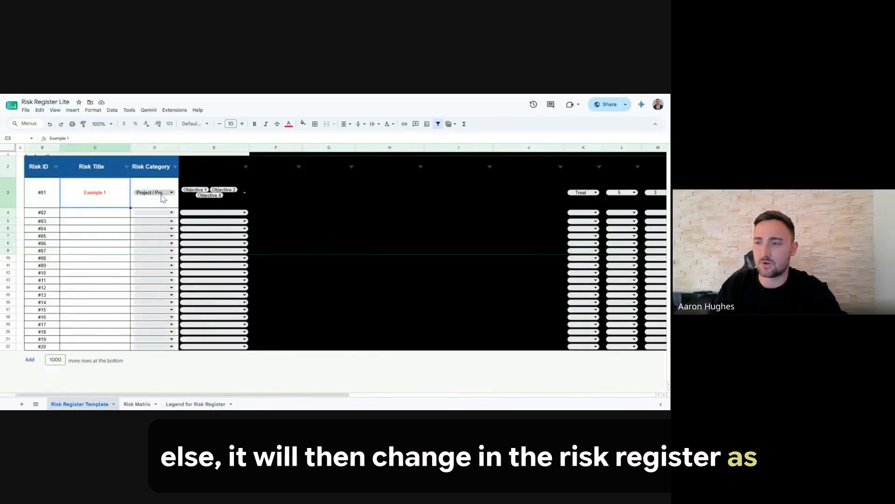
click(146, 206)
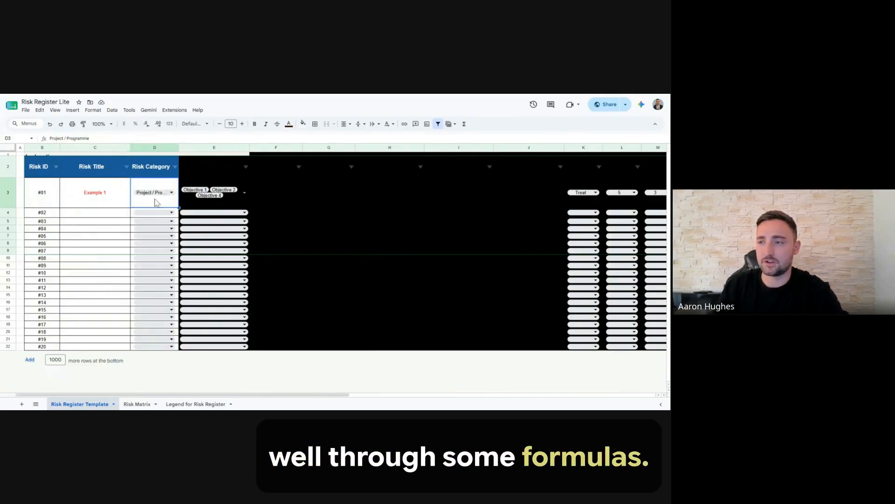
click(189, 169)
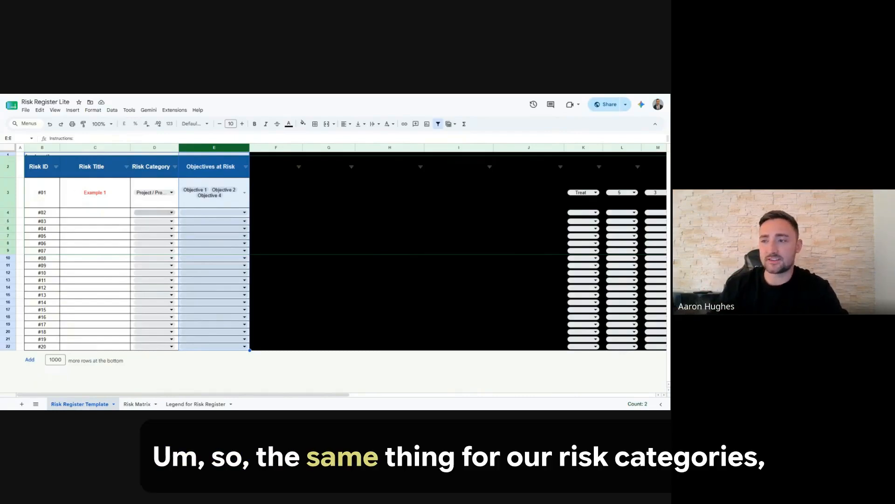
Examine the Objectives at Risk list on the Legend for Risk Register sheet, highlighting C3:C7.
click(112, 213)
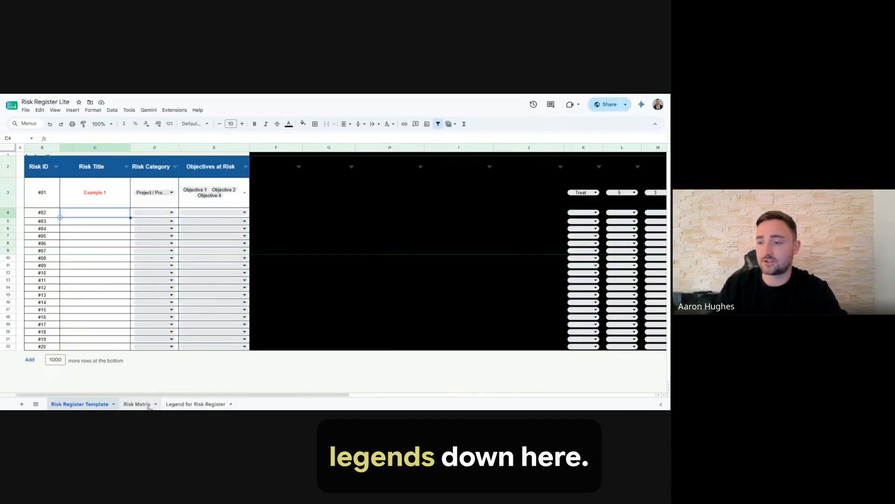
click(195, 404)
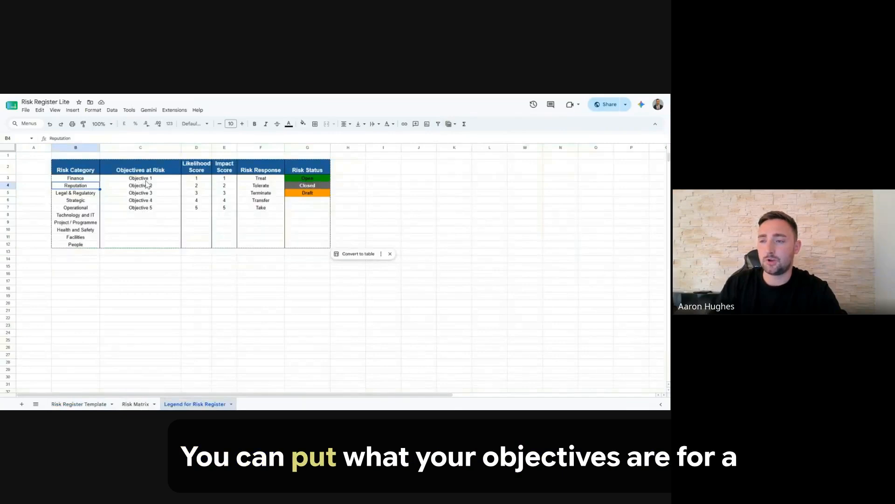
drag(142, 179, 156, 206)
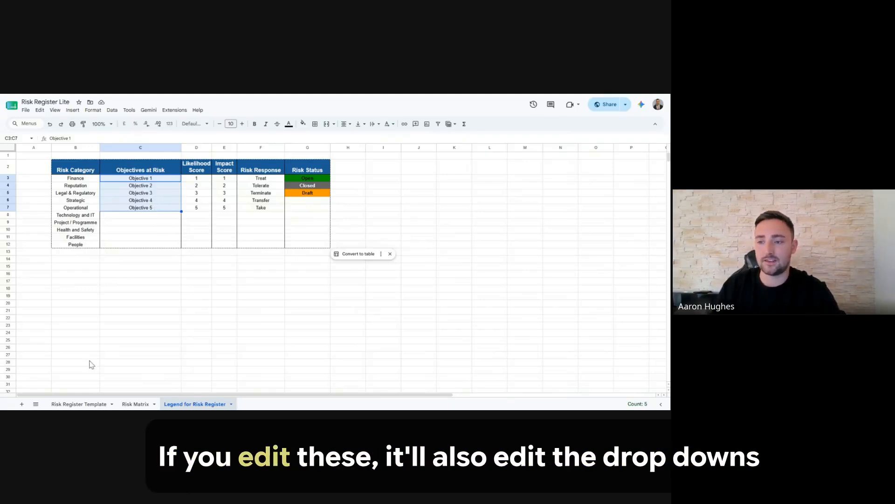
Return to the Risk Register Template sheet and uncover the blacked-out Risk Owner and Risk Manager columns.
click(79, 403)
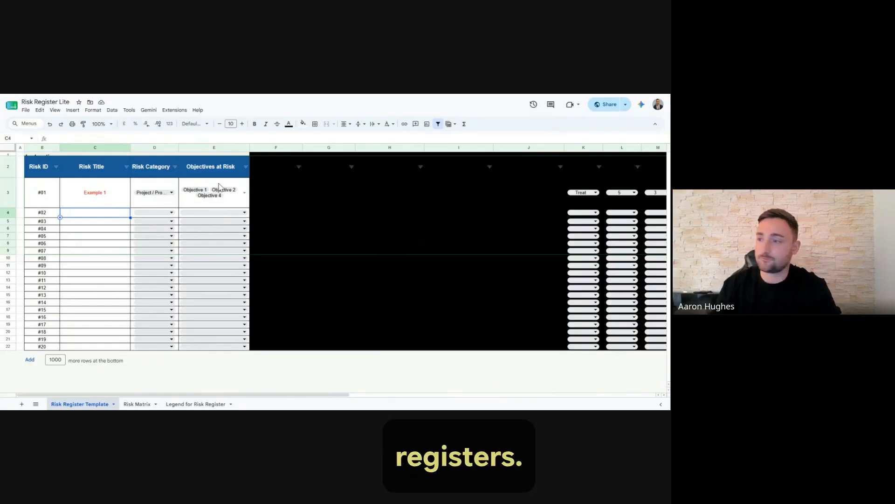
key(ctrl+z)
key(ctrl+z)
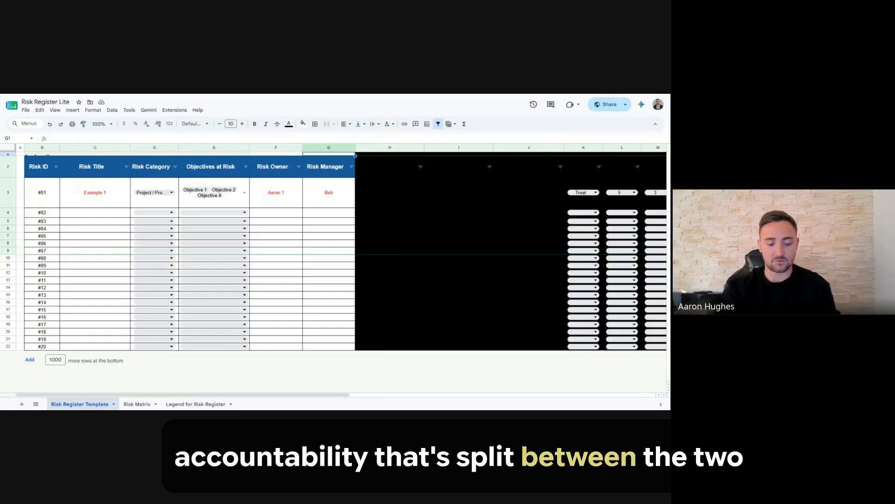
Uncover the blacked-out Causes, Risk Event, Consequences and Risk Response columns one after another.
key(ctrl+z)
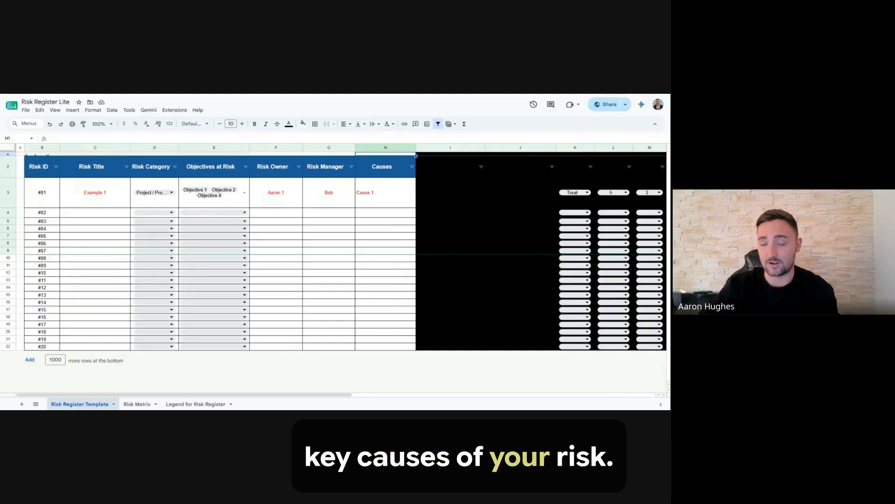
key(ctrl+z)
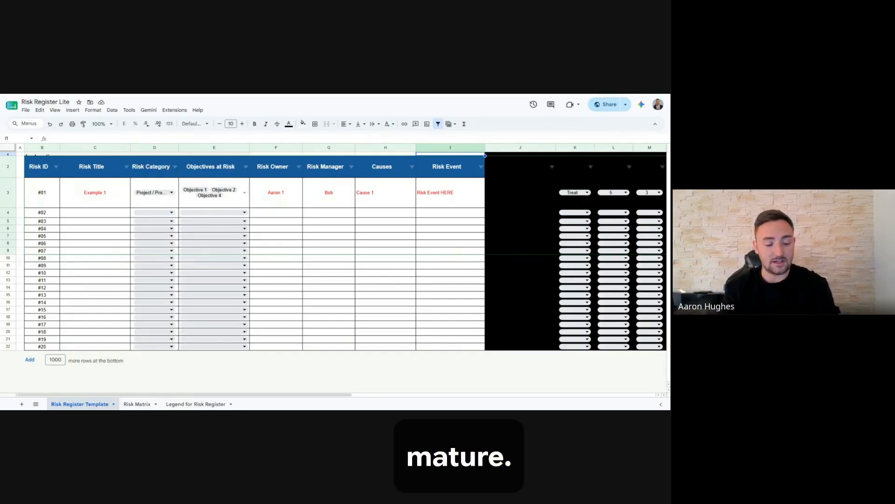
key(Right)
key(Delete)
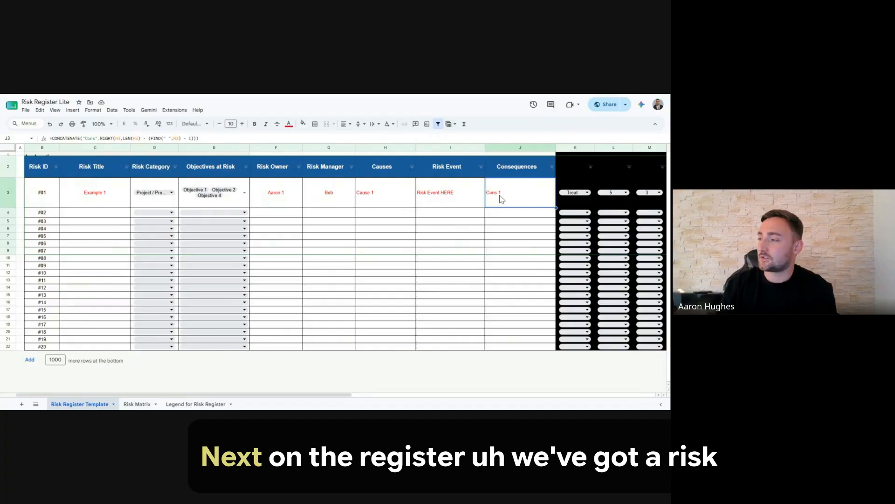
key(ctrl+z)
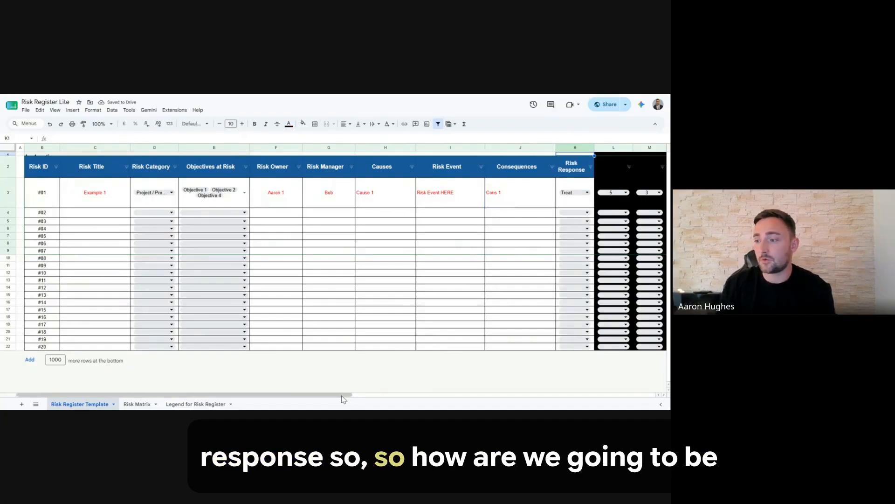
Review the Risk Response options for risk #01 and choose Treat.
drag(344, 395, 417, 400)
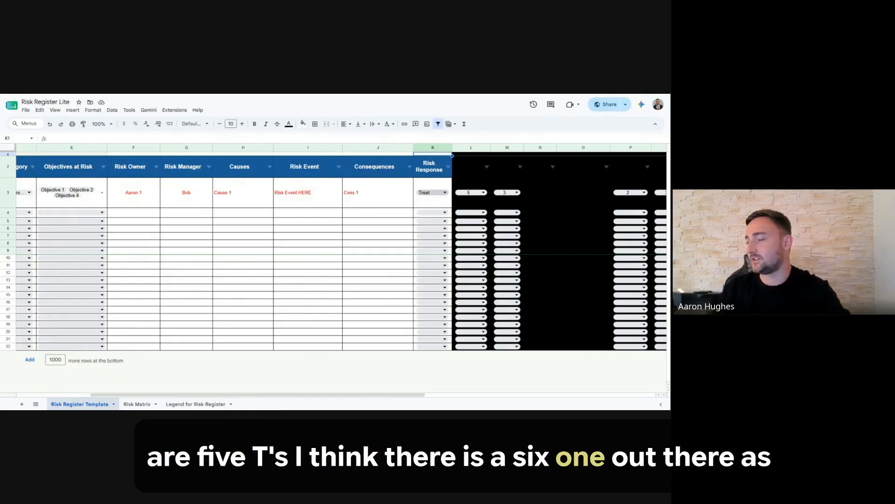
click(445, 193)
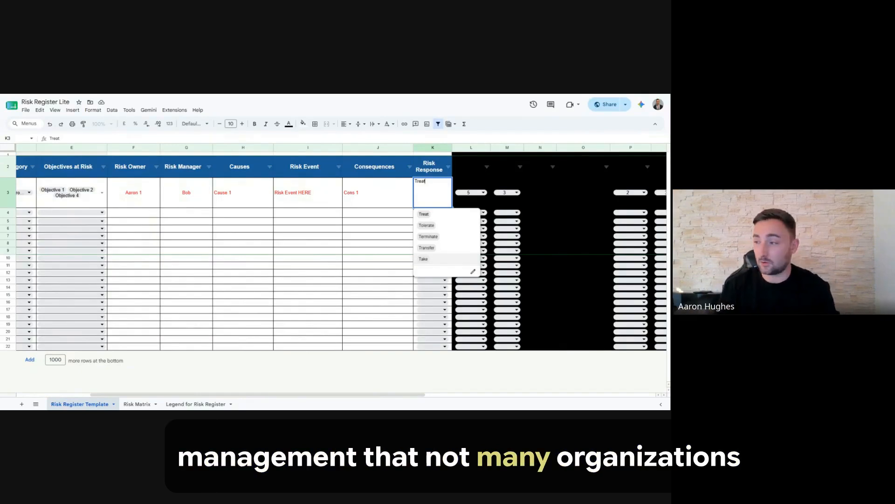
click(424, 214)
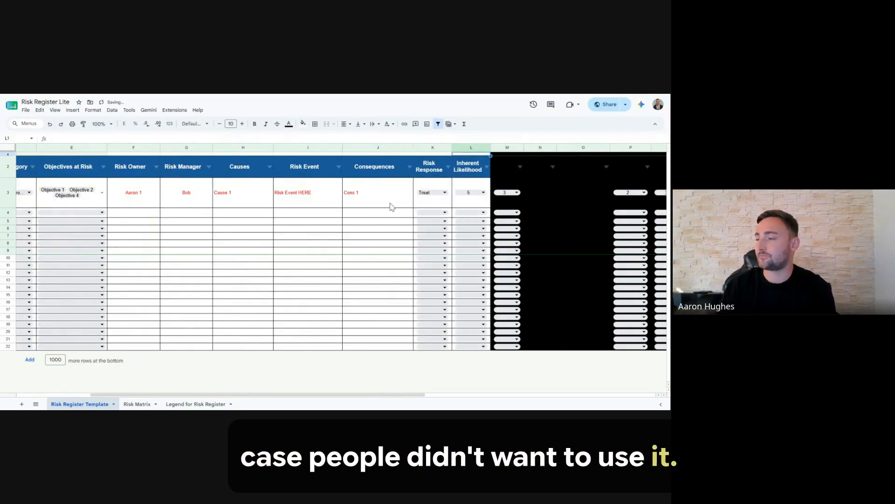
Uncover the Inherent Likelihood and Inherent Impact columns and review the score options for risk #01.
key(ctrl+y)
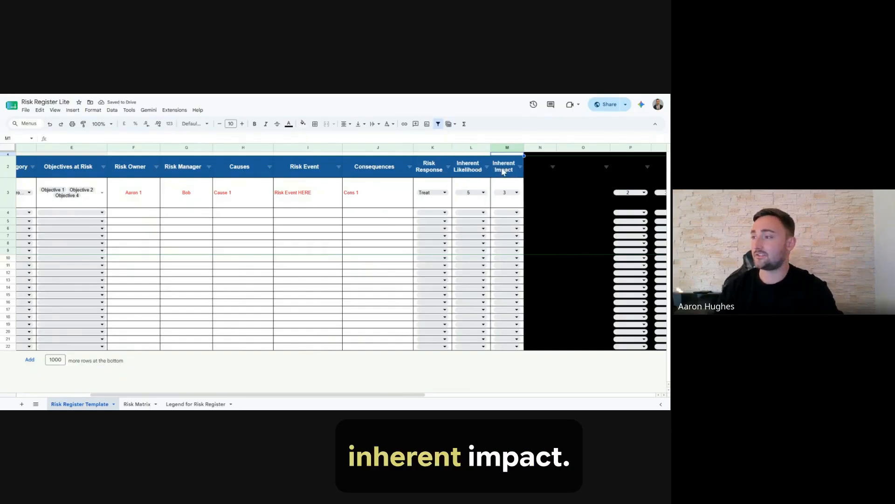
click(483, 193)
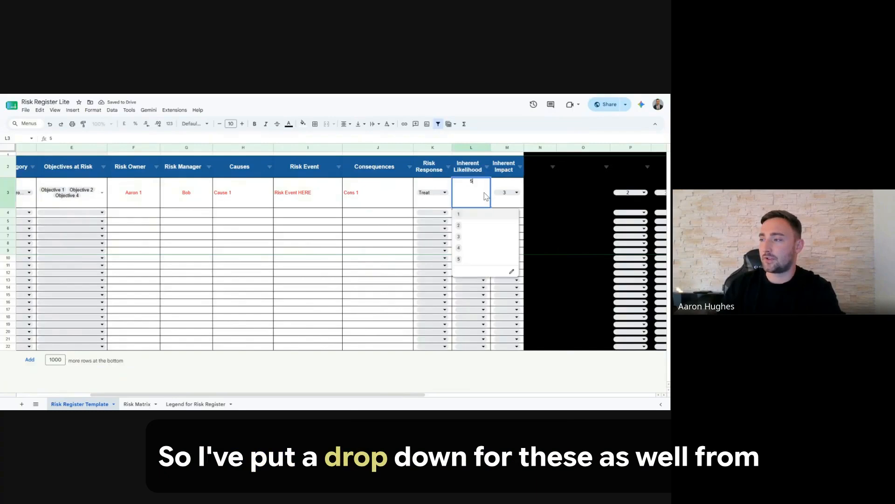
click(517, 193)
click(404, 202)
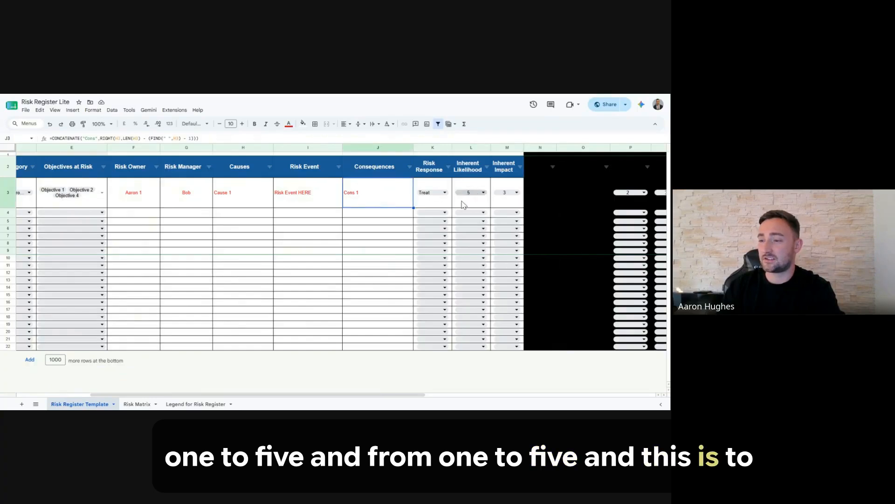
On the Risk Matrix sheet, highlight the likelihood and impact scales of the 5x5 matrix to examine them.
click(136, 404)
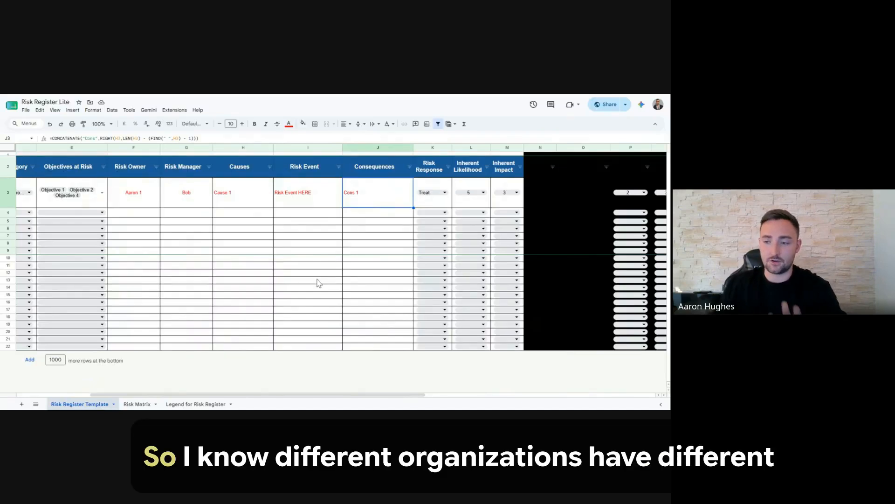
click(136, 403)
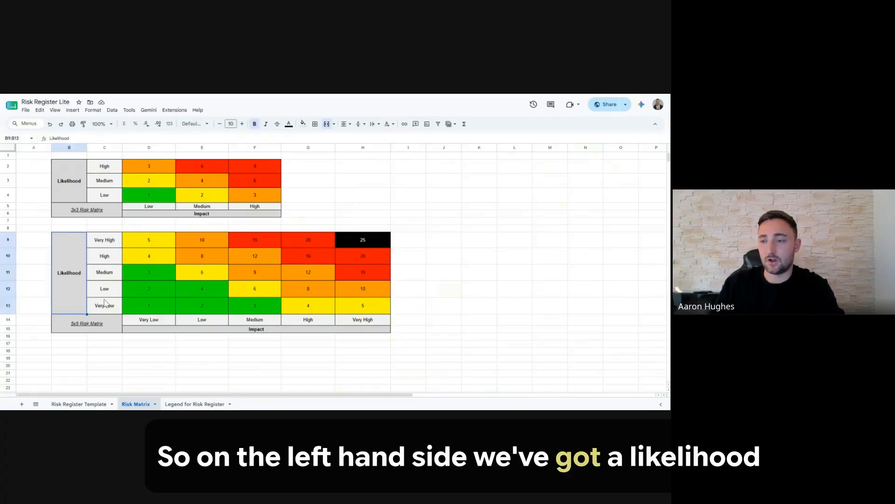
drag(105, 305, 104, 239)
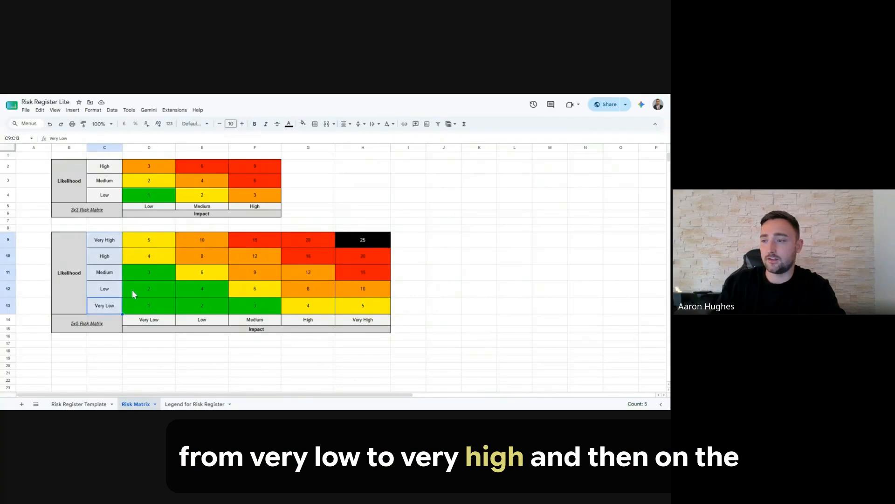
drag(149, 323, 328, 320)
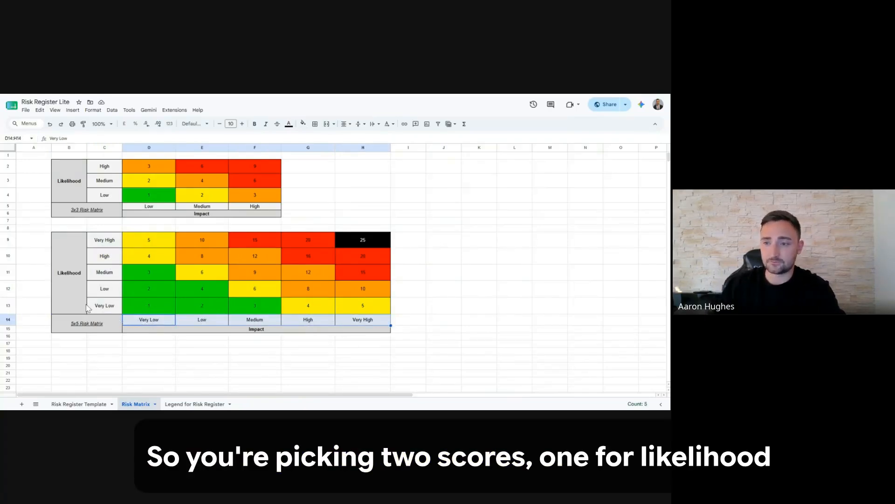
drag(104, 306, 114, 238)
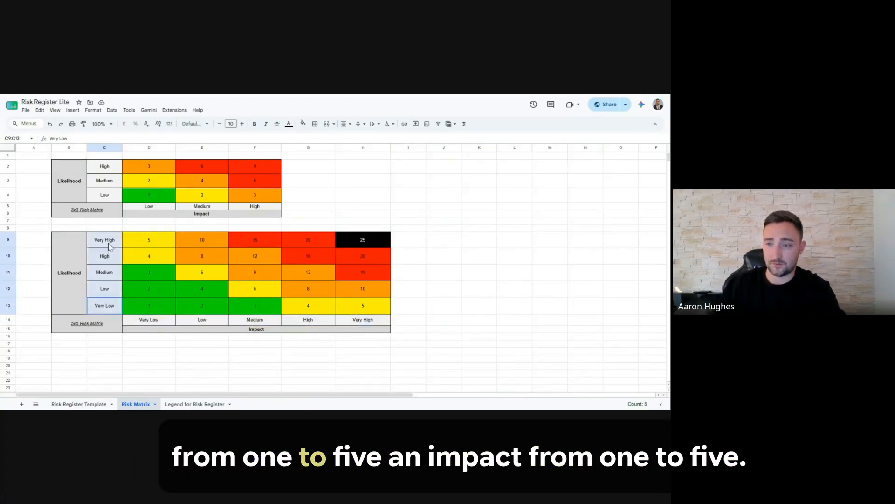
drag(154, 321, 362, 321)
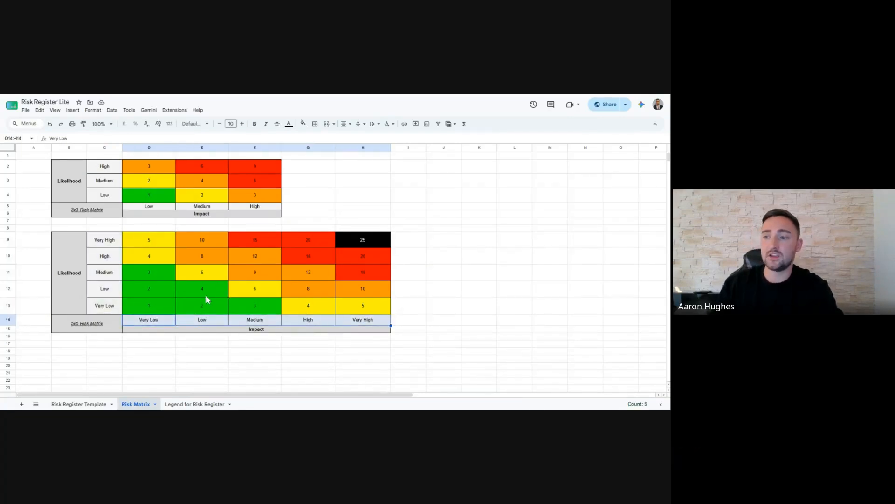
Locate a Medium impact and a Very High likelihood on the axes of the 5x5 matrix.
click(259, 330)
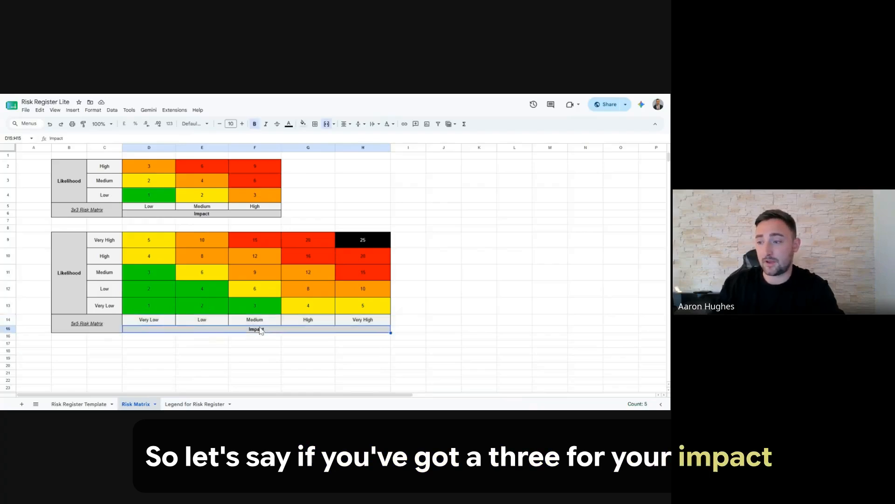
click(256, 321)
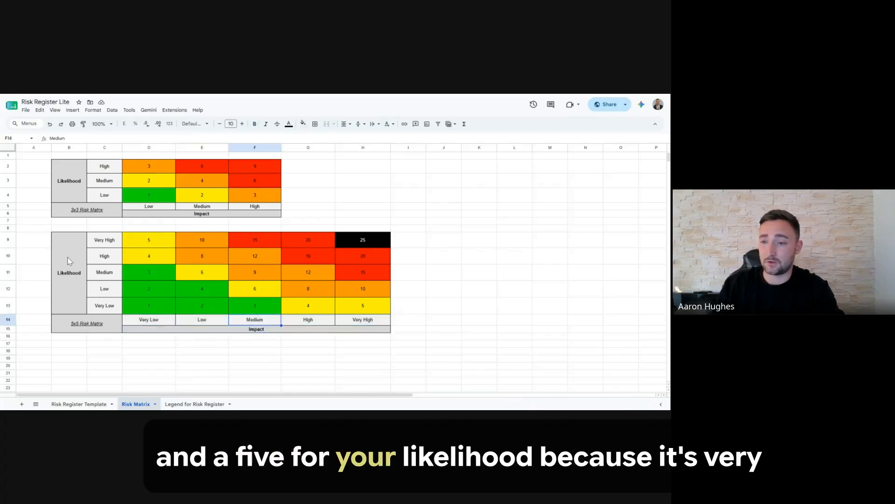
click(99, 243)
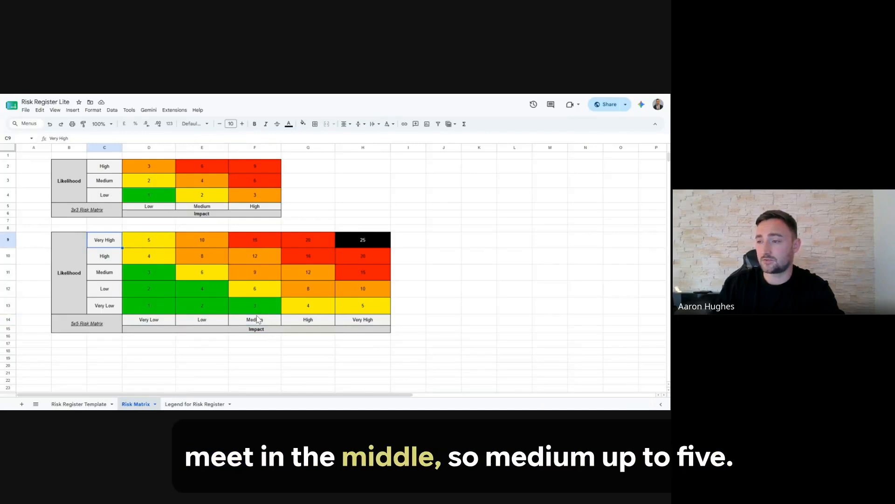
Select the 5x5 matrix cell where Medium impact meets Very High likelihood, and review the Inherent Likelihood options for risk #01 in the register.
drag(257, 317, 256, 239)
click(258, 239)
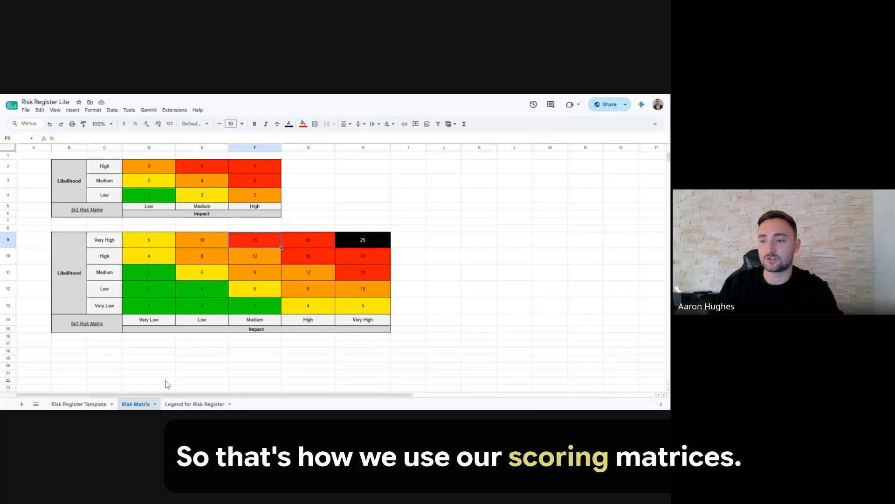
click(88, 405)
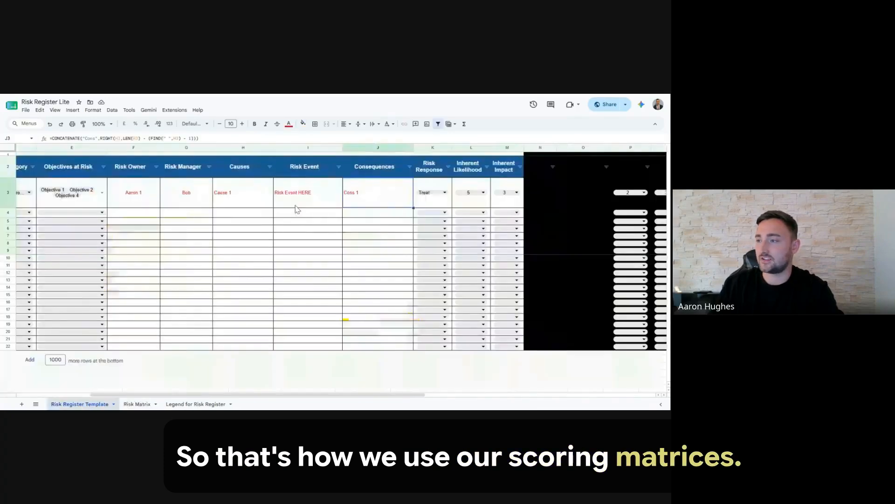
click(484, 193)
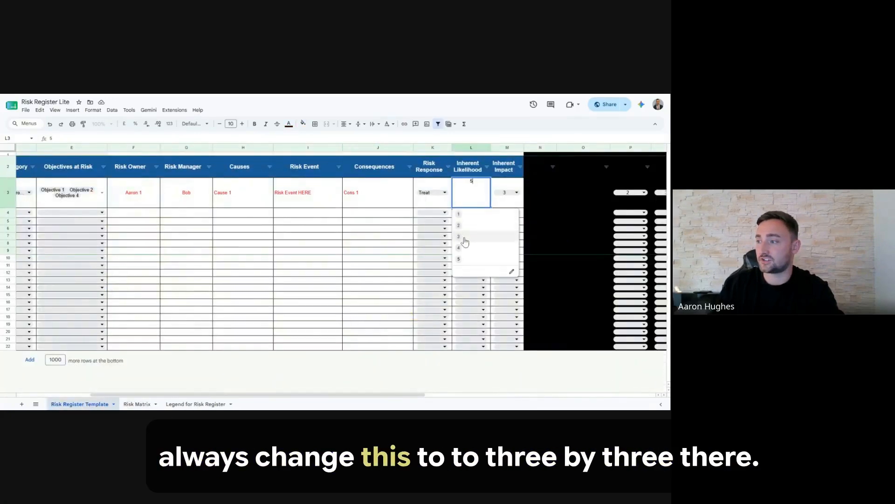
click(404, 213)
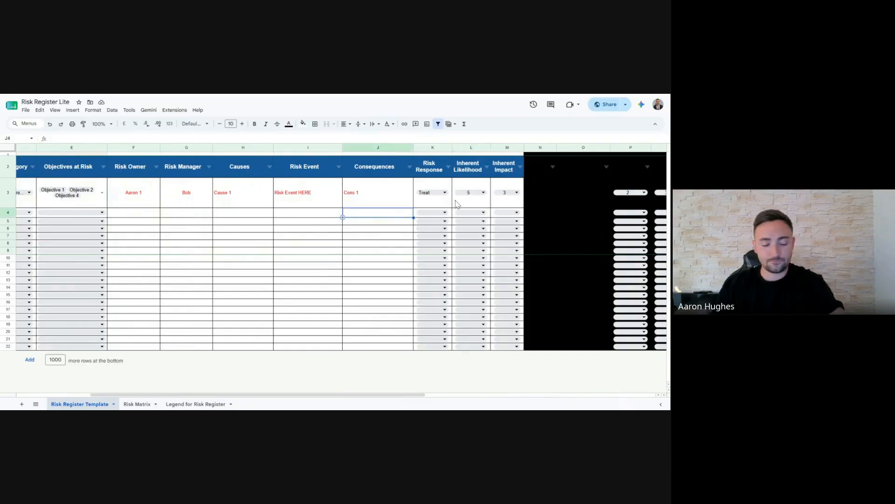
Uncover the Overall Inherent column and compare risk #01's score with the matching cell on the Risk Matrix sheet.
key(ctrl+z)
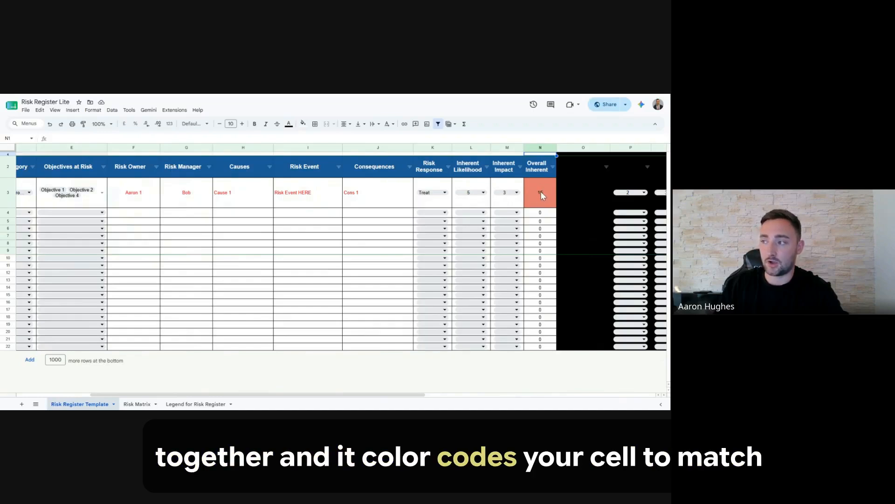
click(137, 404)
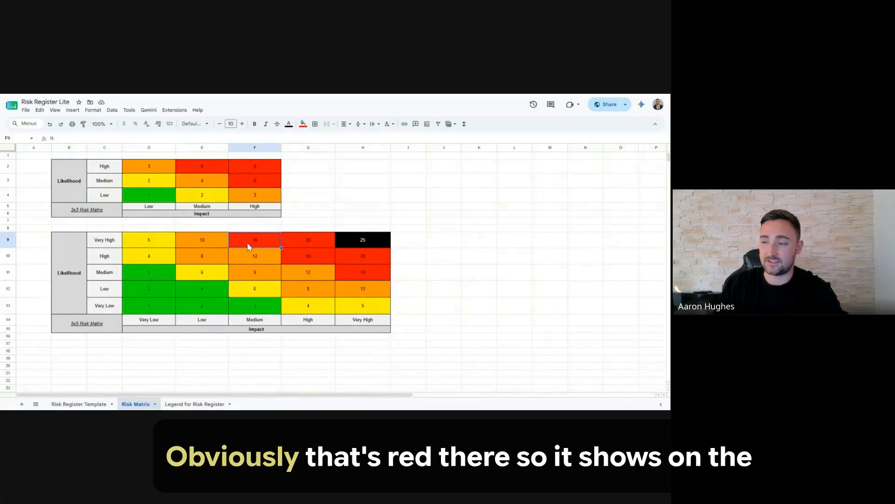
click(79, 404)
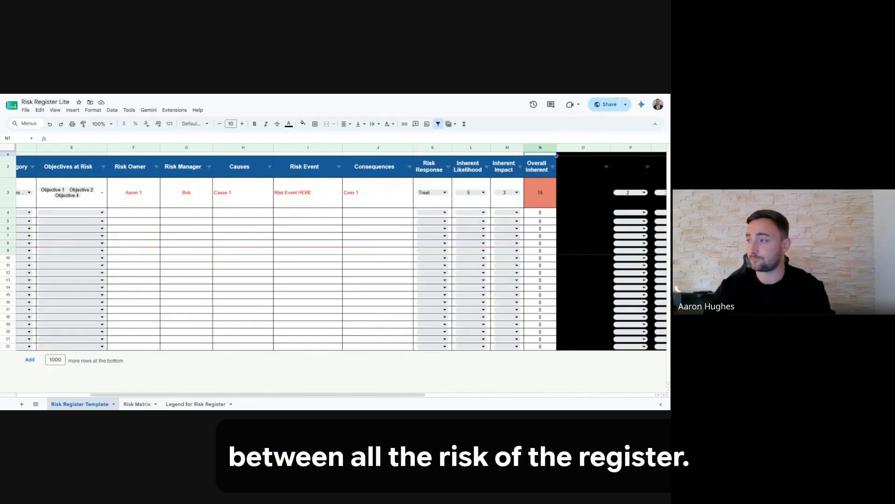
Uncover the Controls column and highlight the Causes, Risk Event and Consequences of risk #01 with their headings.
key(Right)
key(Delete)
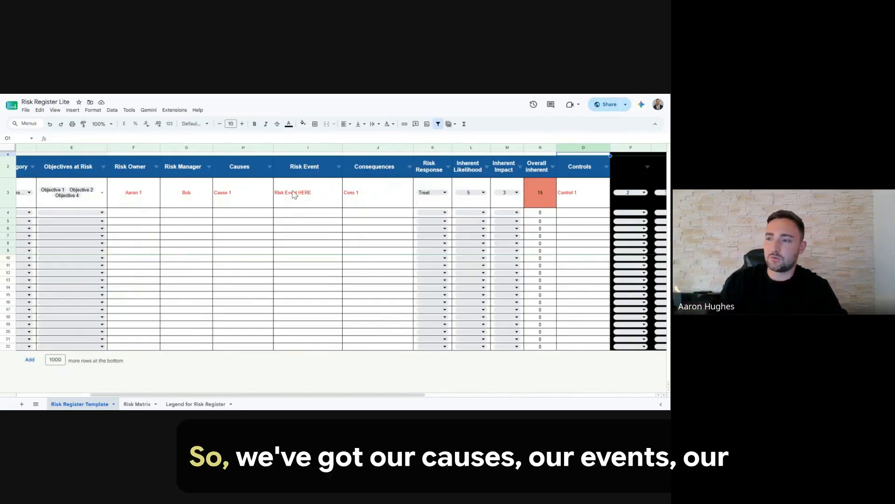
click(243, 192)
click(305, 192)
click(350, 195)
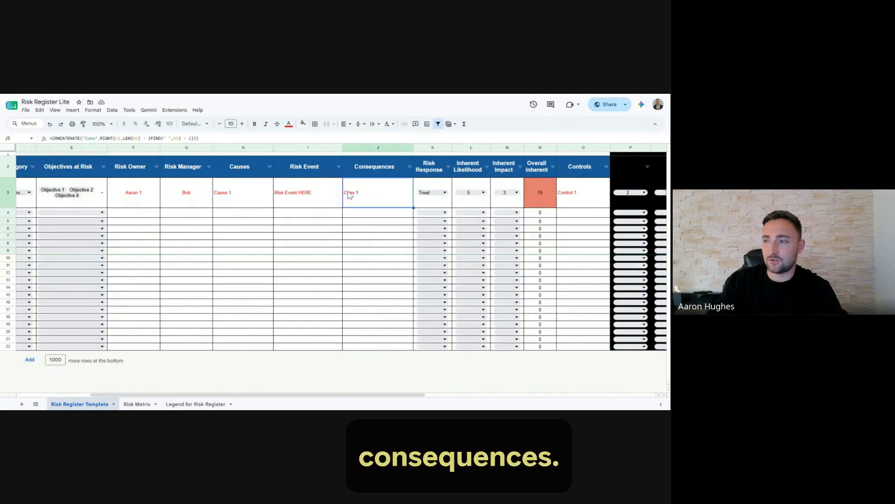
drag(249, 169, 370, 186)
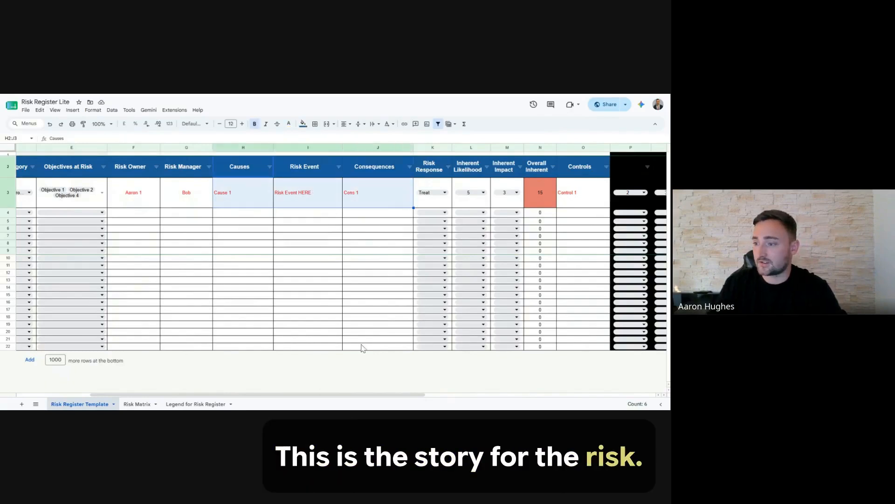
Highlight the Inherent Likelihood, Inherent Impact and Overall Inherent scores of risk #01, and examine its Controls entry.
drag(347, 397, 423, 396)
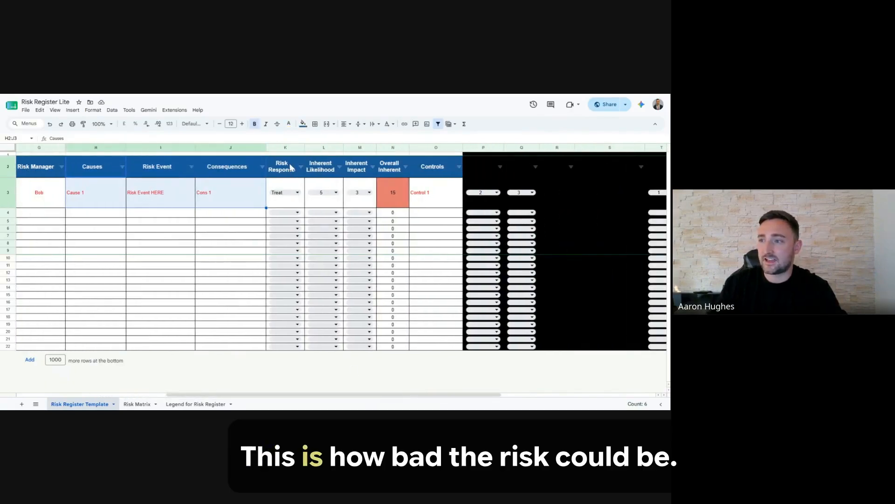
drag(322, 167, 396, 192)
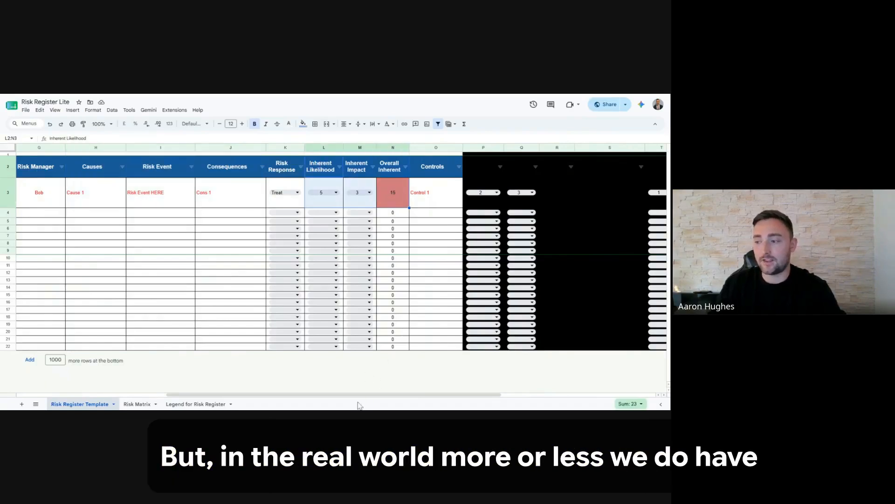
drag(360, 394, 407, 394)
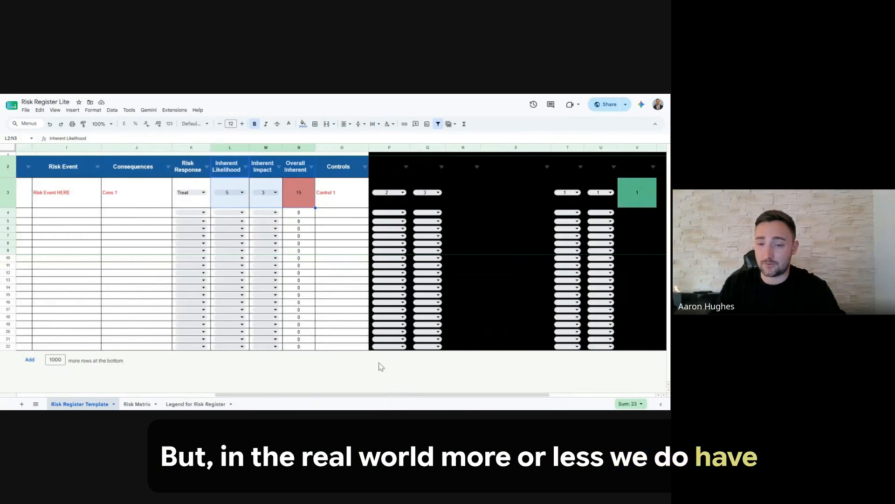
click(343, 193)
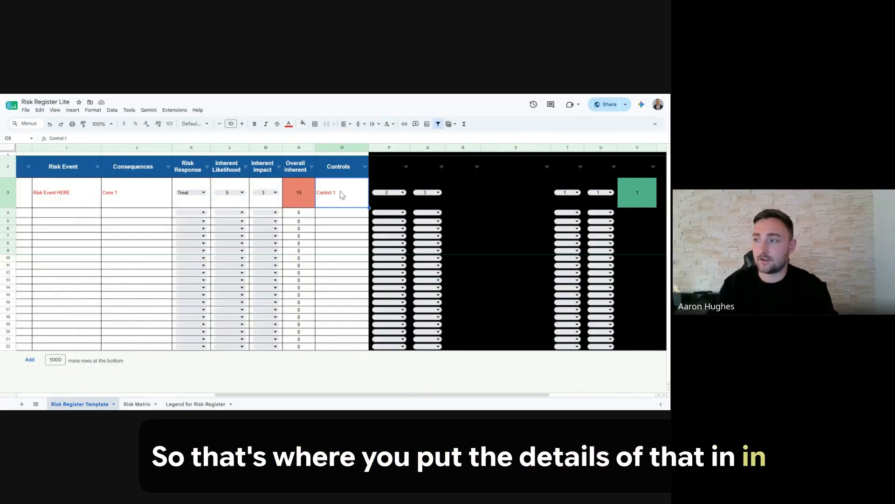
Uncover the Residual Likelihood and Residual Impact columns, and examine risk #01's inherent scores and Controls entry against them.
key(ctrl+z)
key(ctrl+z)
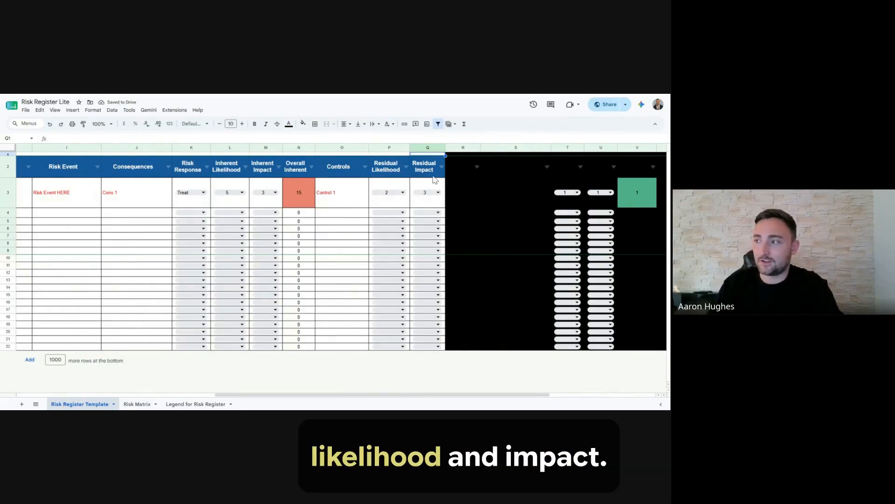
drag(225, 166, 299, 195)
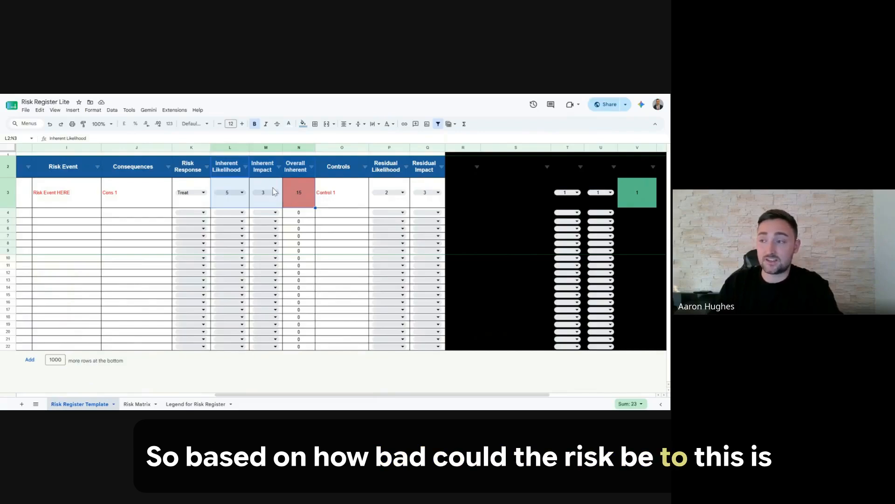
click(339, 174)
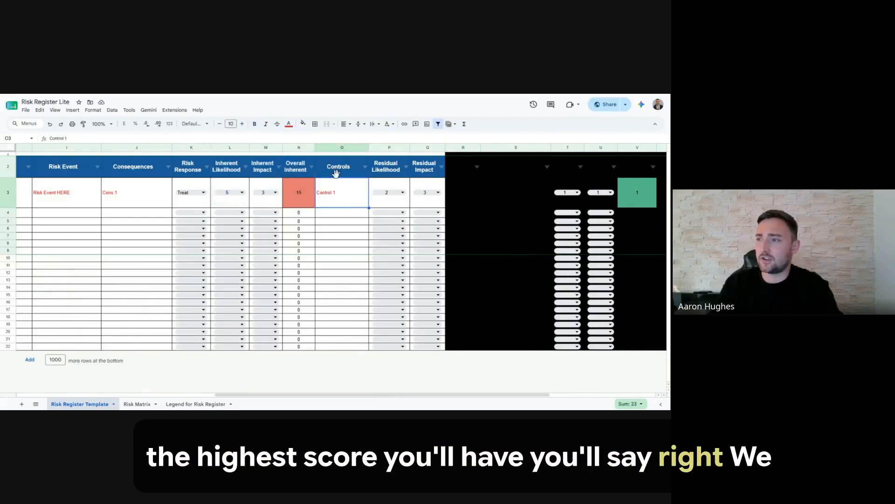
drag(341, 175, 342, 195)
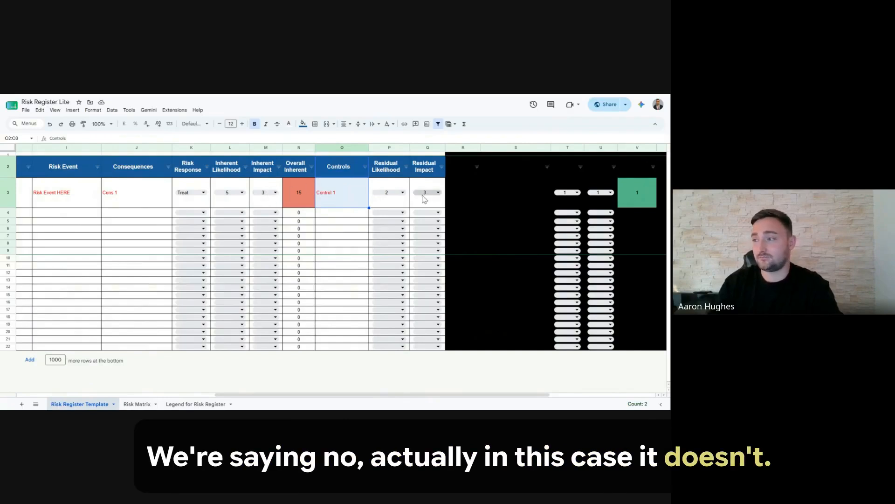
click(353, 193)
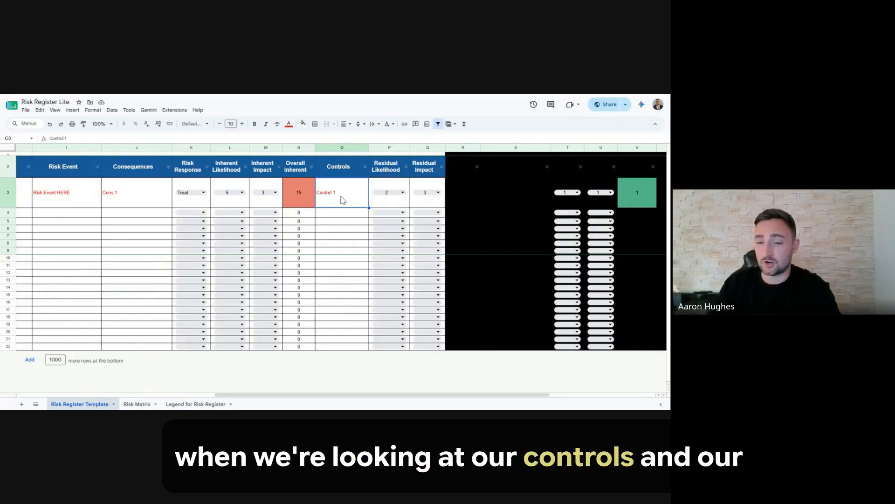
Examine the Causes and Consequences entries of risk #01 as the two things its control could mitigate.
scroll(369, 395, left, 3)
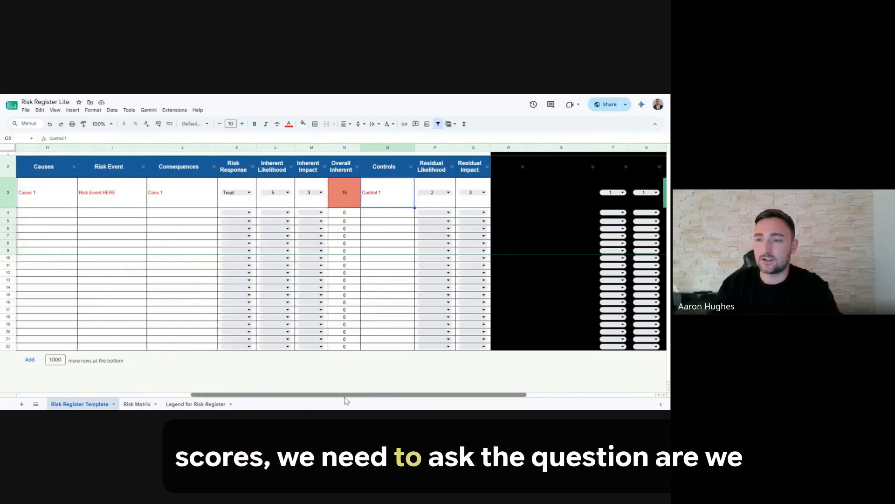
click(100, 190)
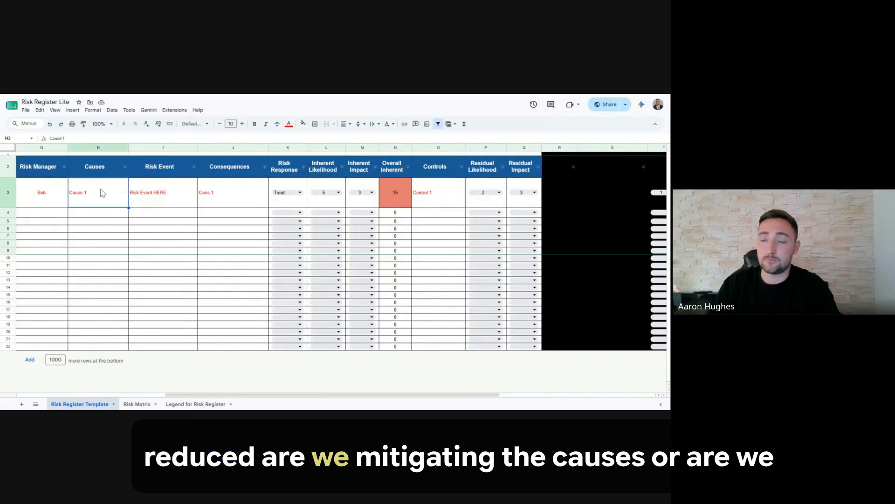
click(234, 188)
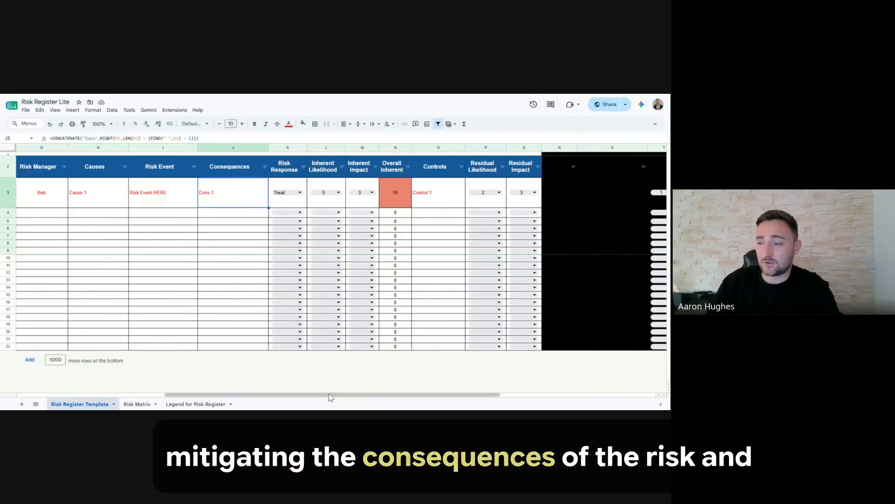
Return to the Controls entry of risk #01 and uncover the Overall Residual column.
drag(329, 394, 383, 229)
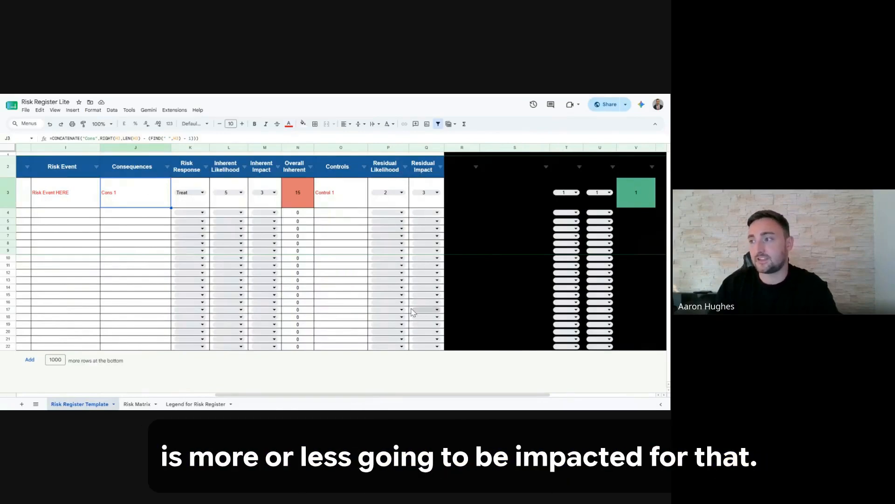
click(356, 203)
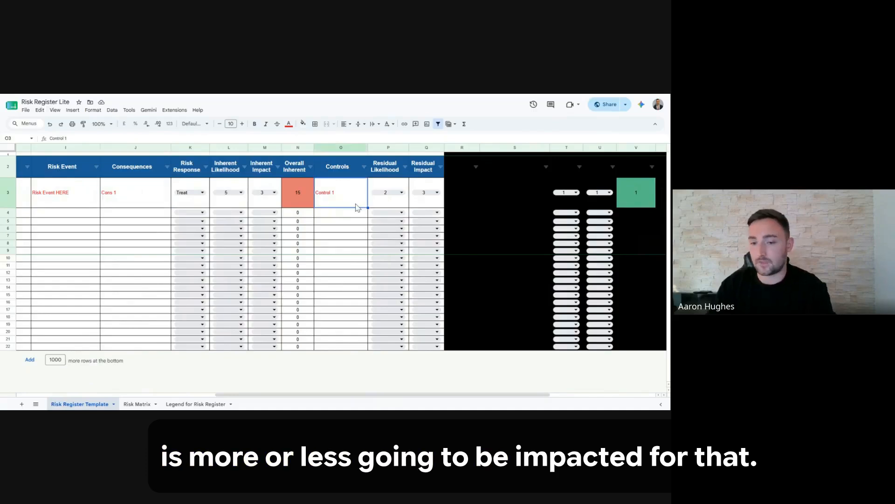
key(ctrl+z)
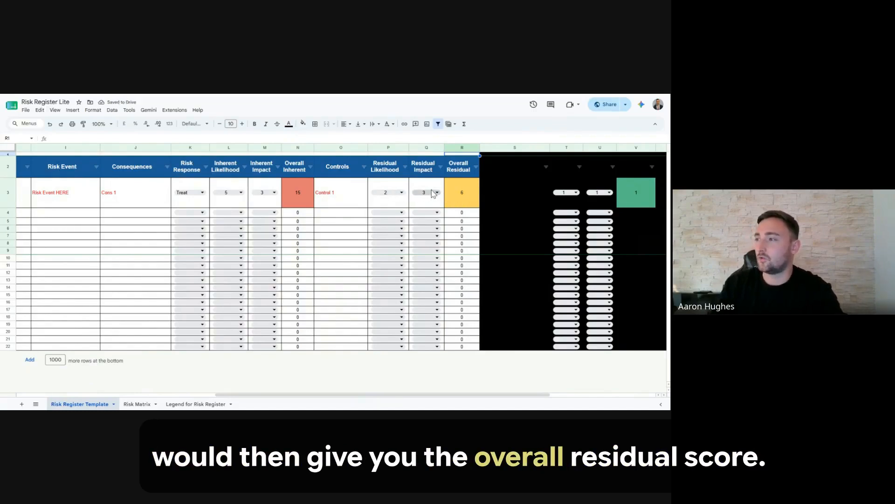
Try a Residual Likelihood of 4 and a Residual Impact of 2 for risk #01.
click(402, 192)
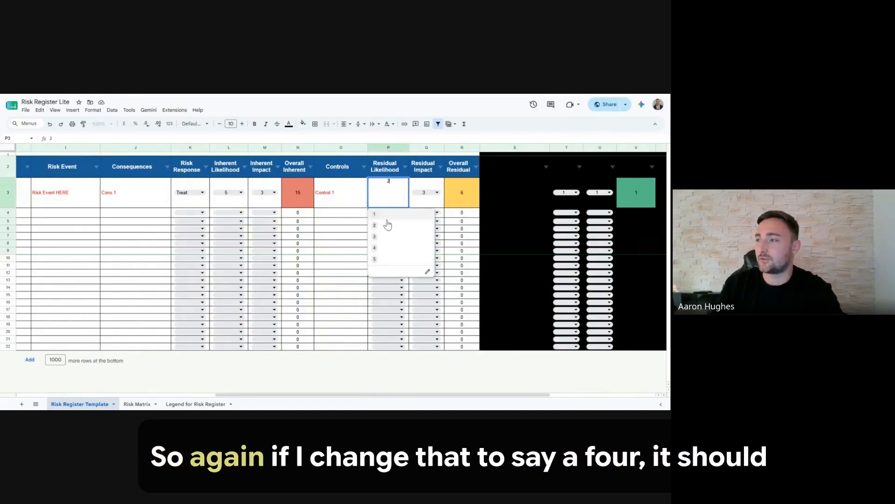
click(381, 250)
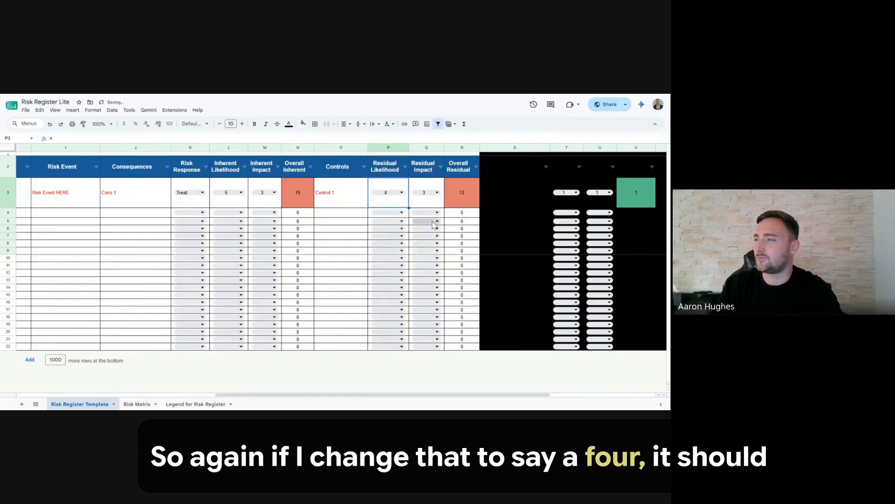
click(438, 193)
click(420, 229)
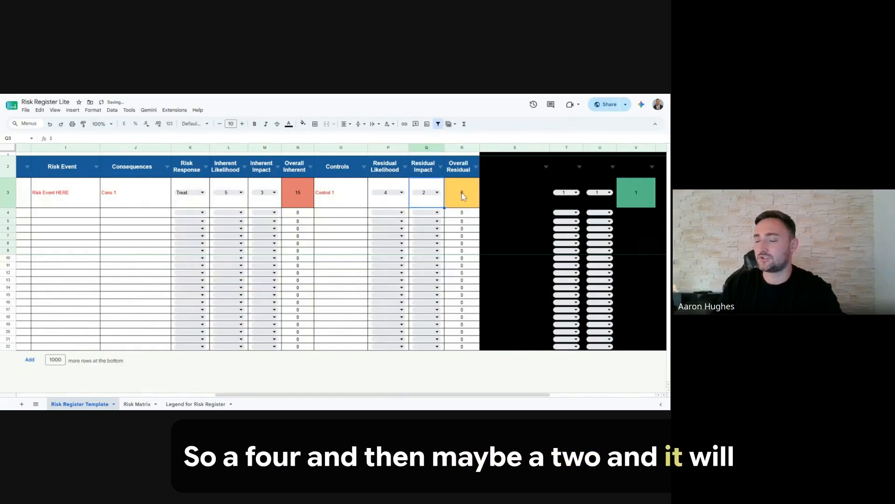
Compare risk #01's Overall Inherent score, Controls entry and Overall Residual score.
click(299, 194)
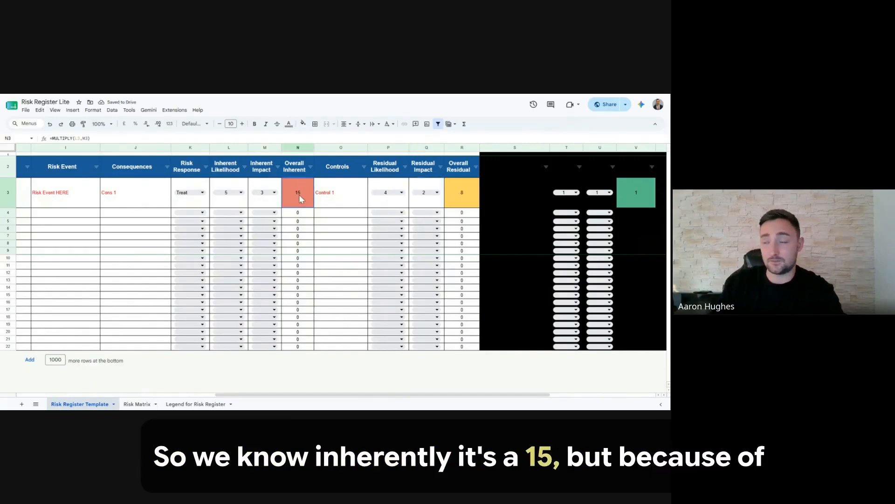
click(343, 200)
click(462, 198)
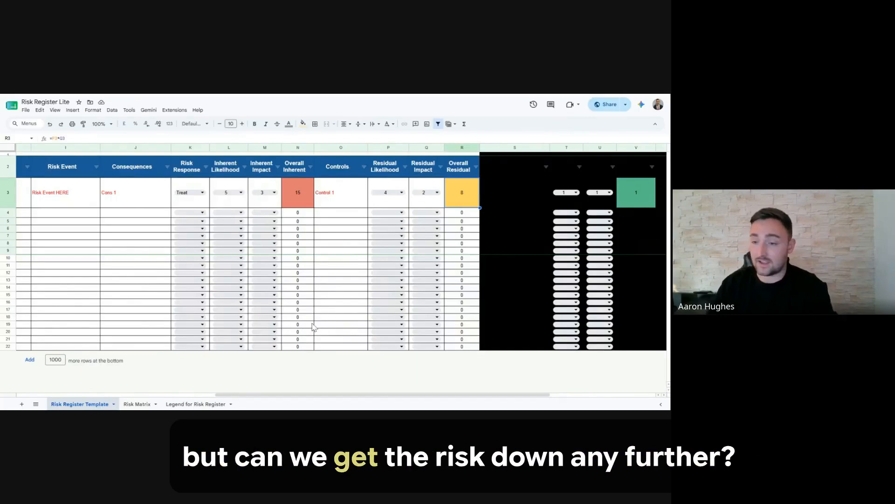
Undo the Residual Impact and Residual Likelihood changes for risk #01.
key(ctrl+z)
key(ctrl+z)
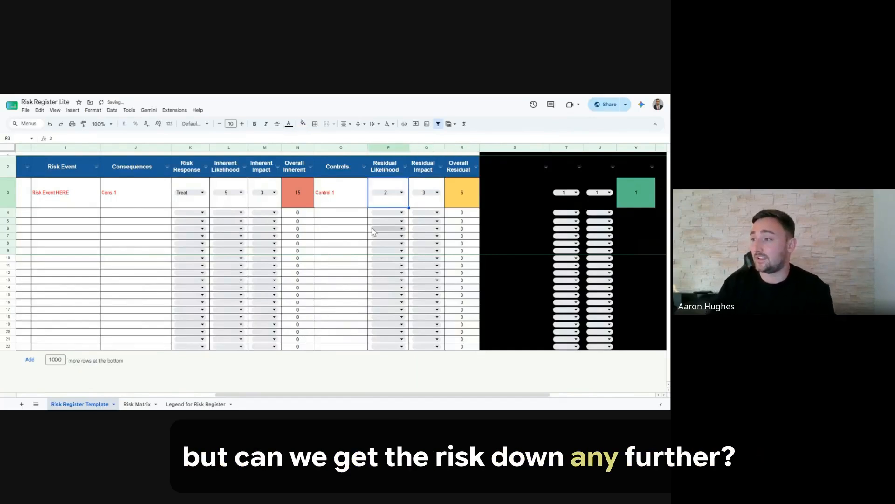
Uncover the Mitigation Actions column and select its entry for risk #01.
key(ctrl+z)
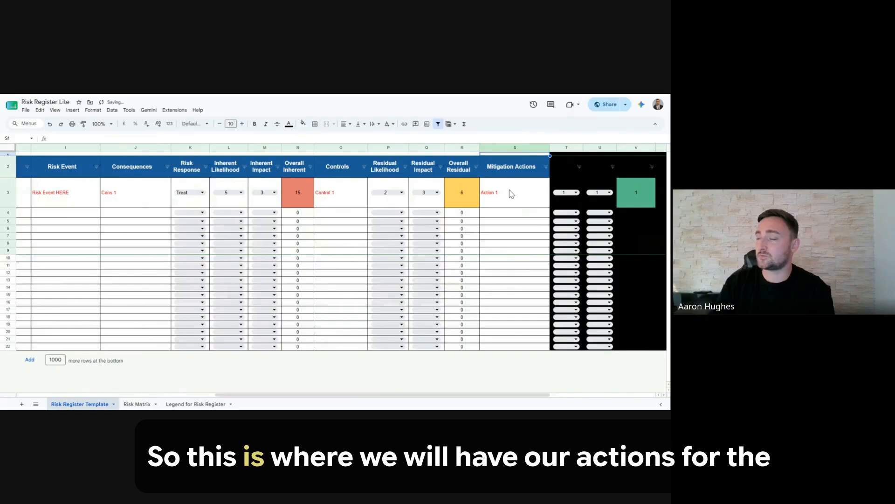
click(510, 193)
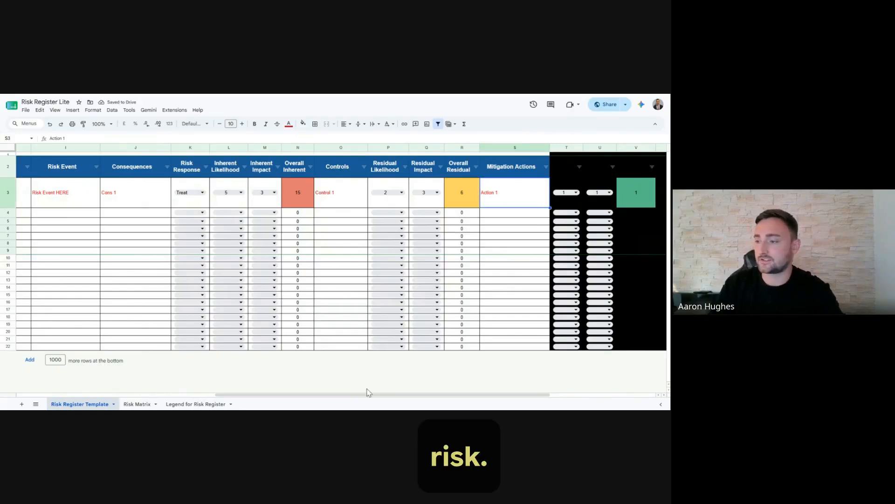
Uncover the Target Likelihood and Target Impact columns beside Mitigation Actions.
drag(356, 394, 385, 394)
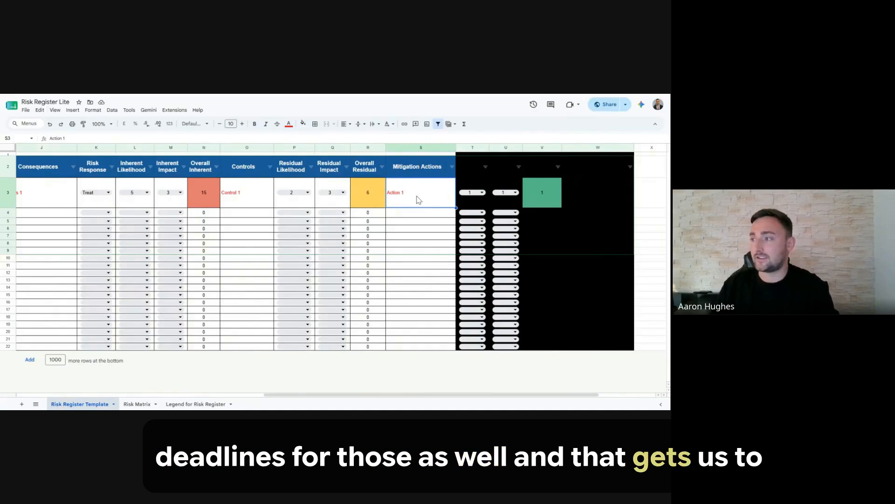
key(ctrl+y)
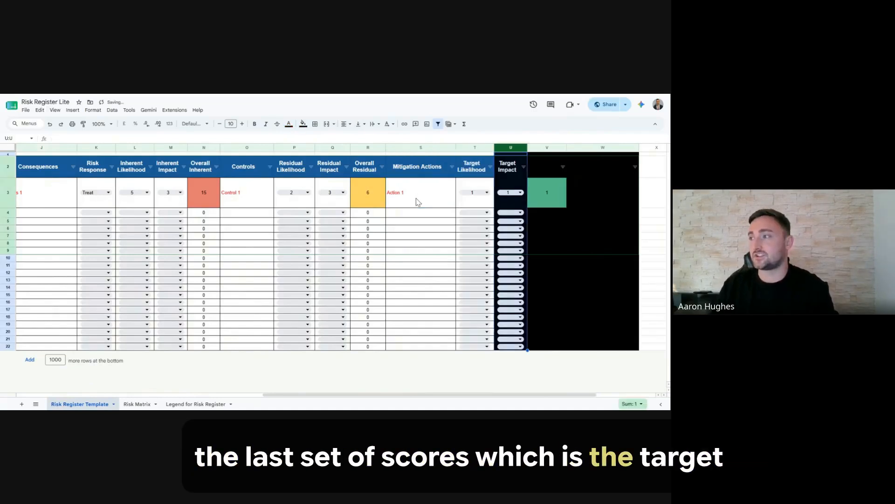
key(ctrl+y)
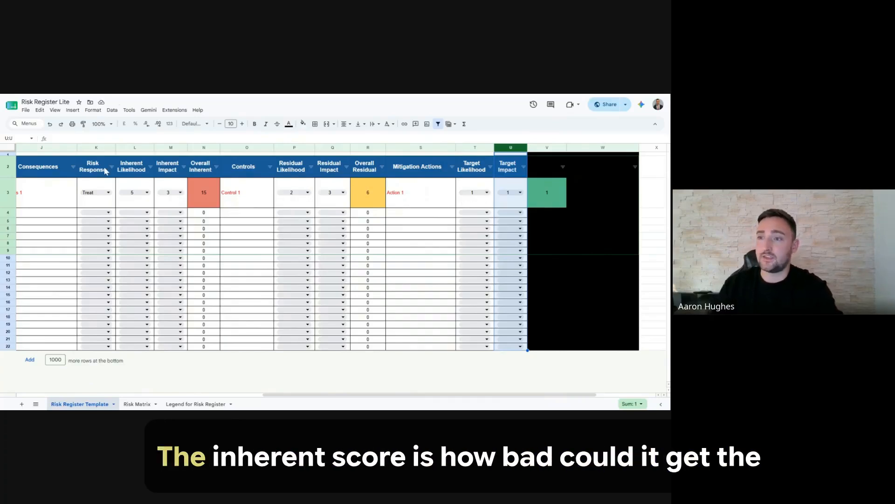
Compare the inherent scoring columns, the Controls column and the residual scoring columns in the register.
drag(132, 167, 212, 192)
drag(248, 163, 252, 242)
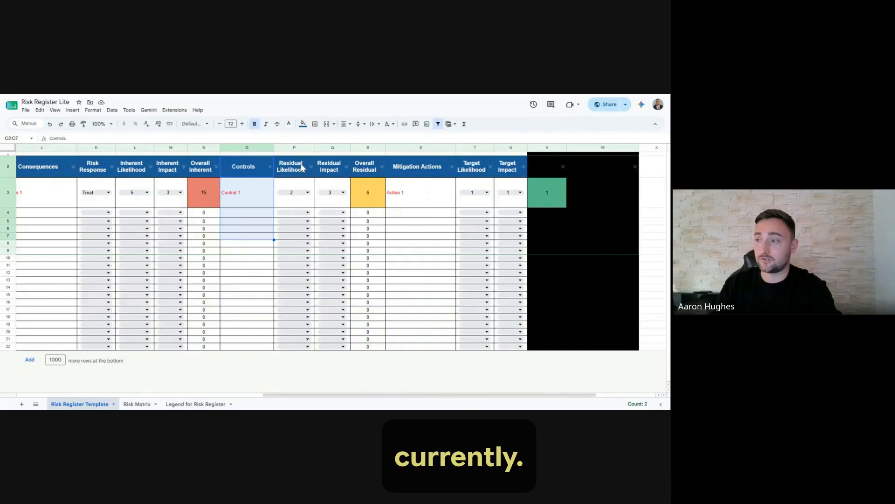
drag(298, 168, 368, 228)
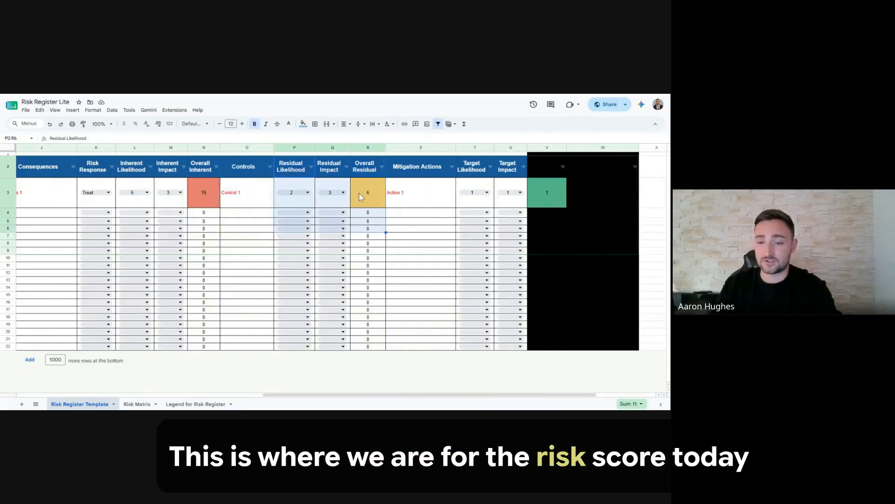
Try a Target Likelihood of 2 and a Target Impact of 2 for risk #01 and select its mitigation action.
click(487, 192)
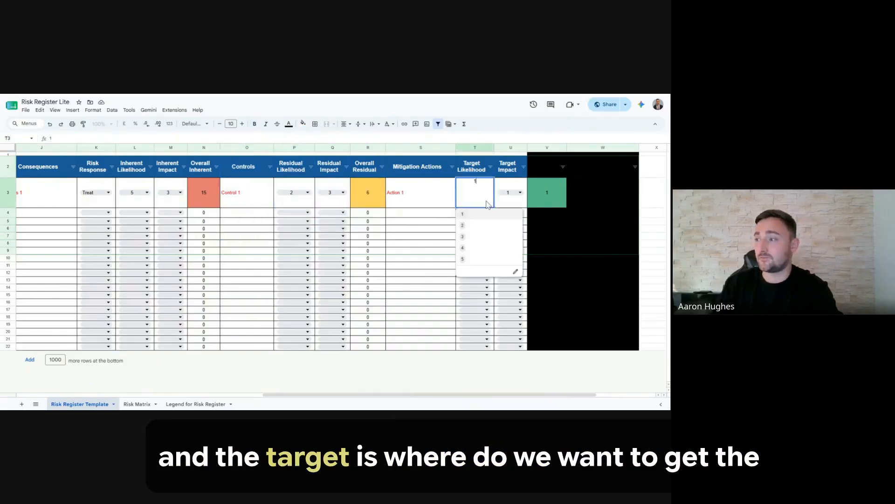
click(477, 223)
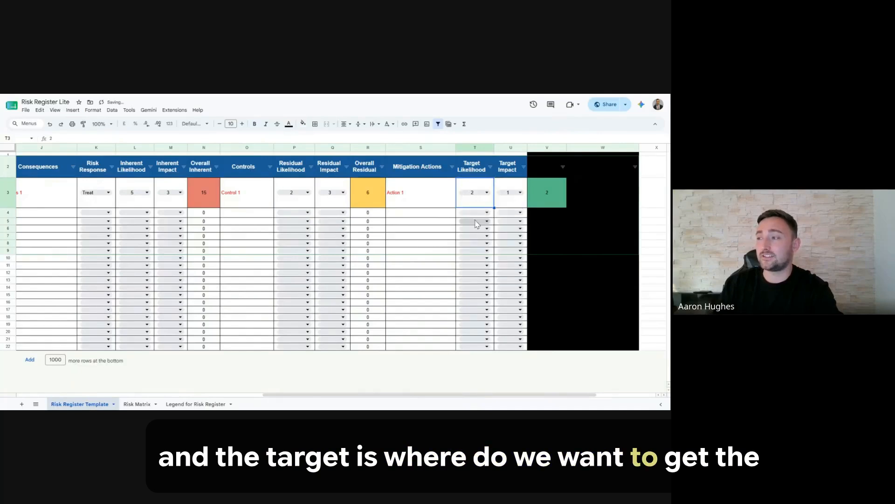
click(520, 192)
click(506, 236)
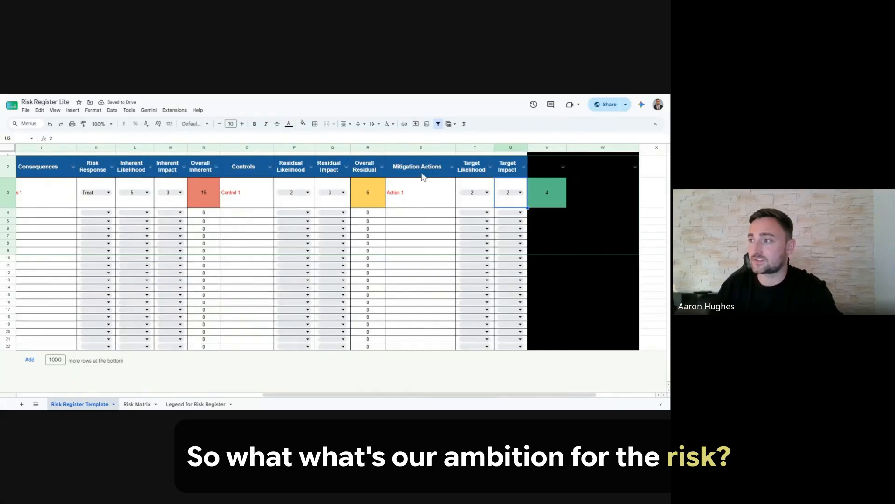
click(420, 189)
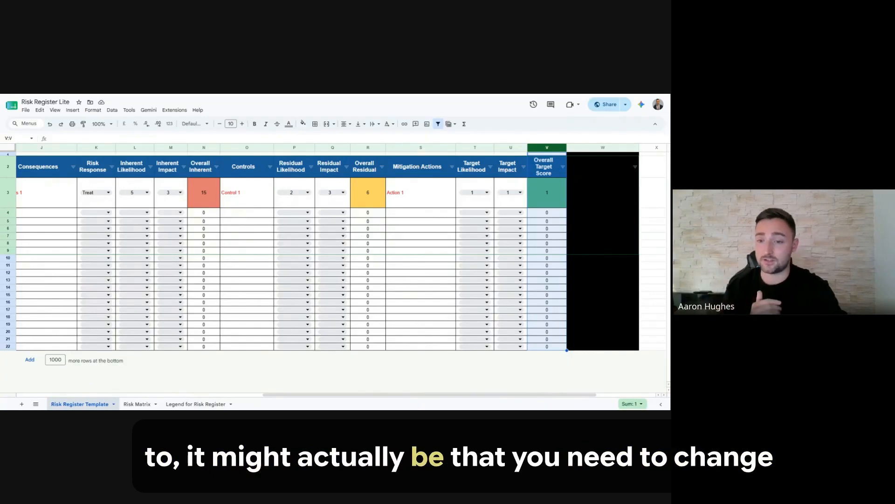
Try the Tolerate risk response for risk #01 with a Target Likelihood of 2 and a Target Impact of 3.
click(95, 192)
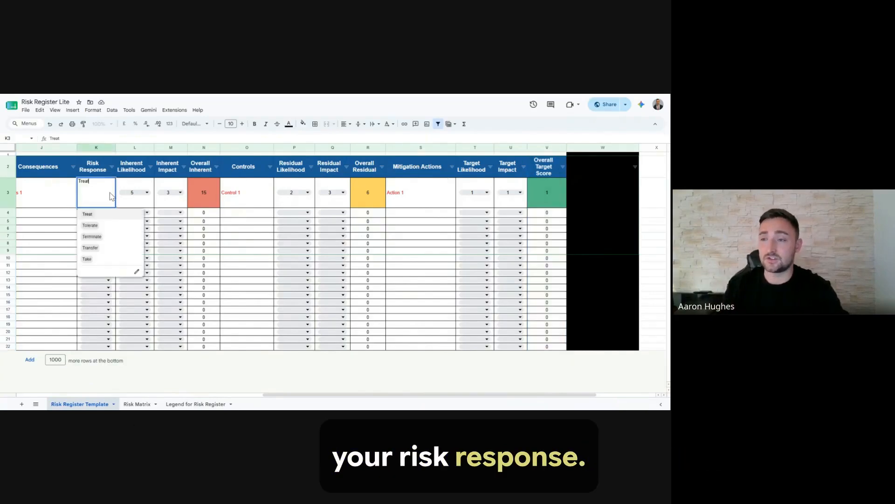
click(92, 225)
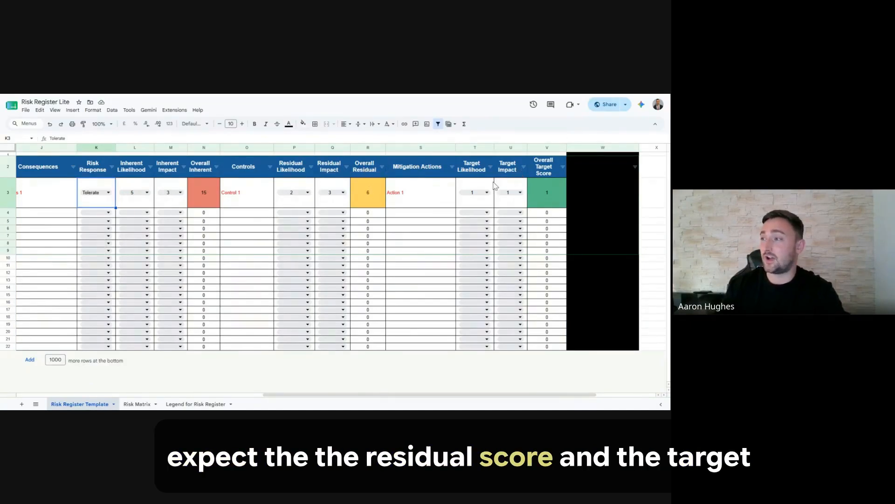
click(473, 194)
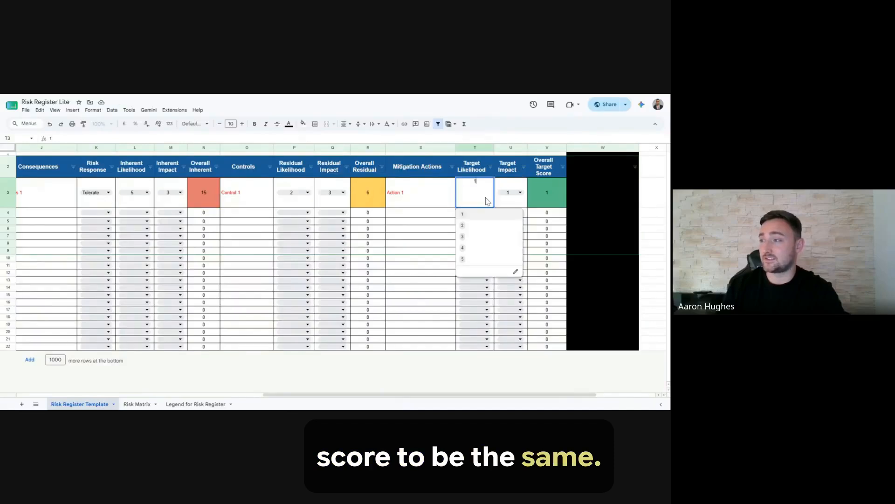
click(473, 228)
click(520, 195)
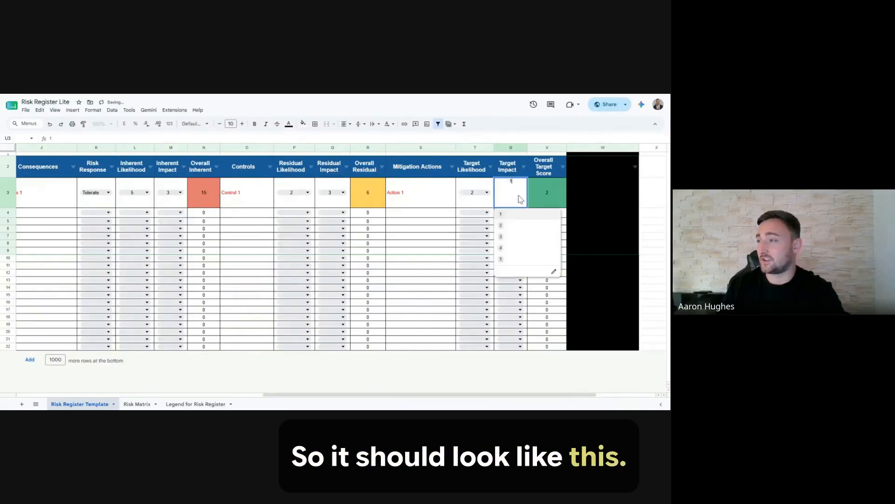
click(508, 238)
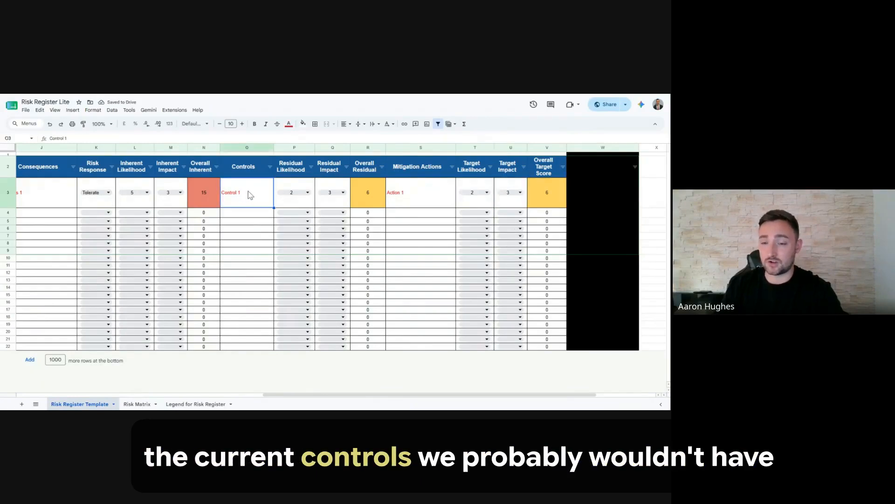
Clear the Mitigation Actions entry for risk #01.
click(406, 196)
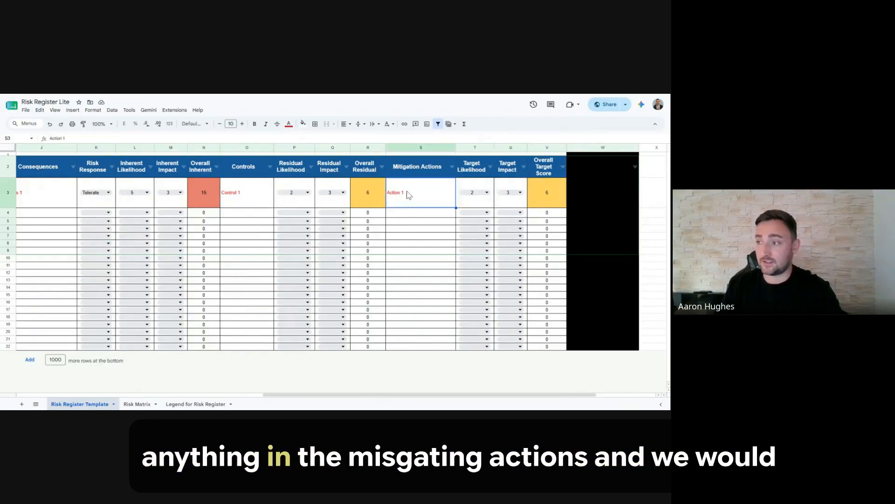
key(Delete)
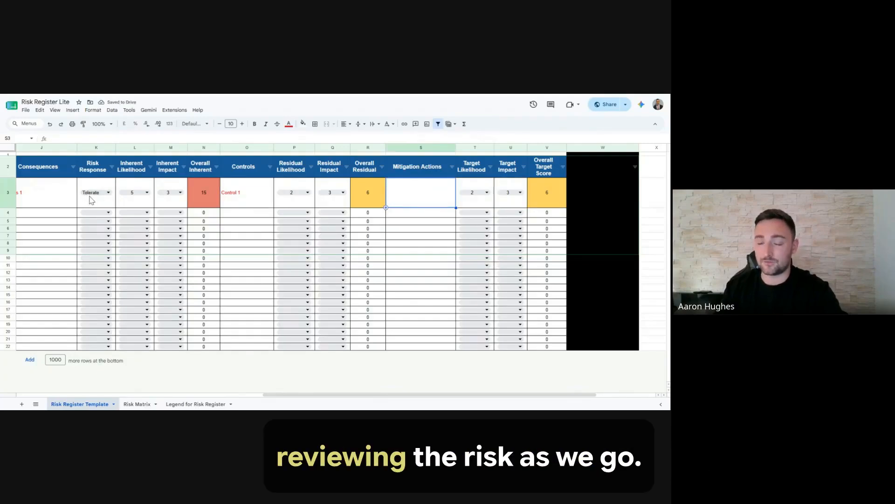
Undo the trial changes to risk #01's mitigation action, target scores and risk response, and uncover the Notes column, selecting its entry.
key(ctrl+z)
key(ctrl+z)
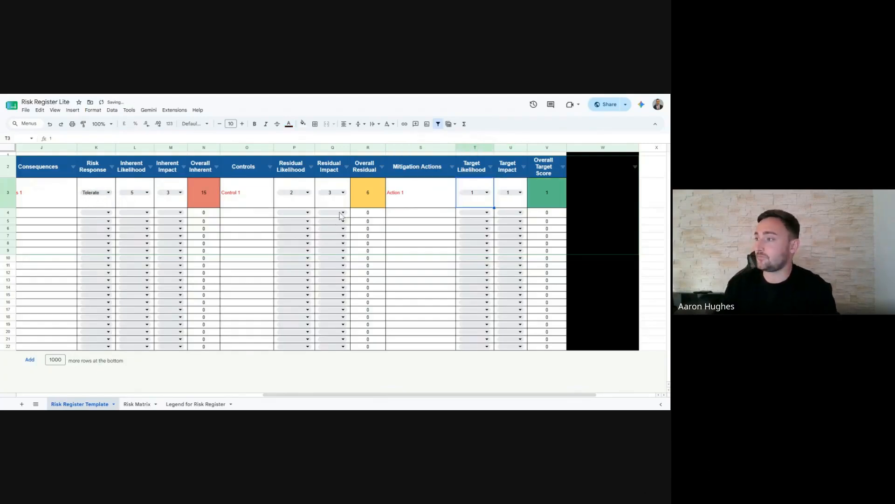
key(ctrl+z)
key(ctrl+z)
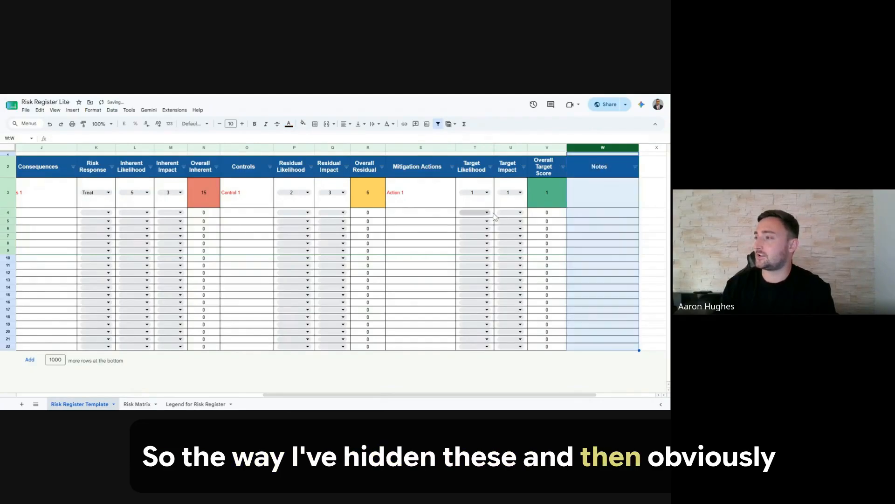
click(613, 190)
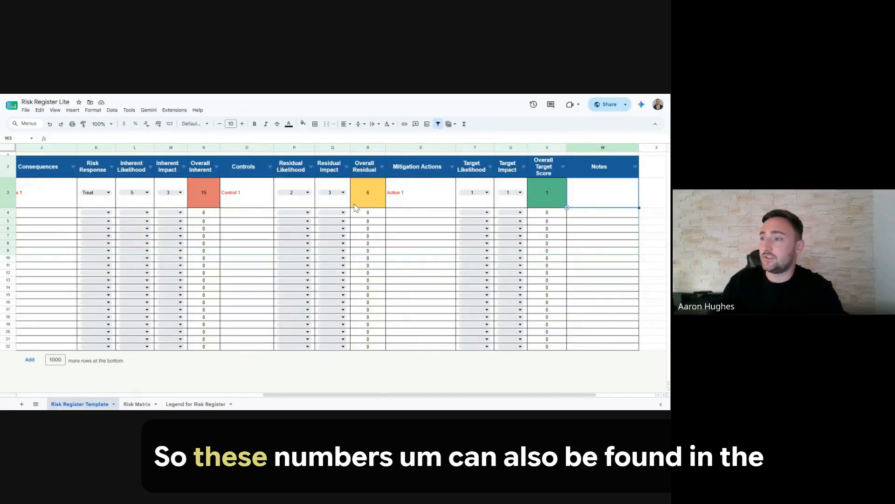
Examine the Likelihood Score, Impact Score and Risk Response lists in the Legend for Risk Register sheet.
click(202, 405)
click(198, 193)
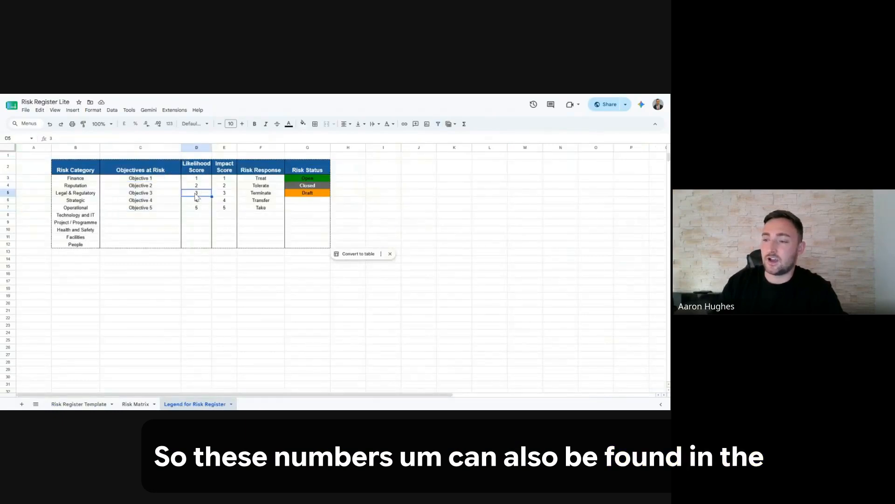
drag(196, 178, 197, 208)
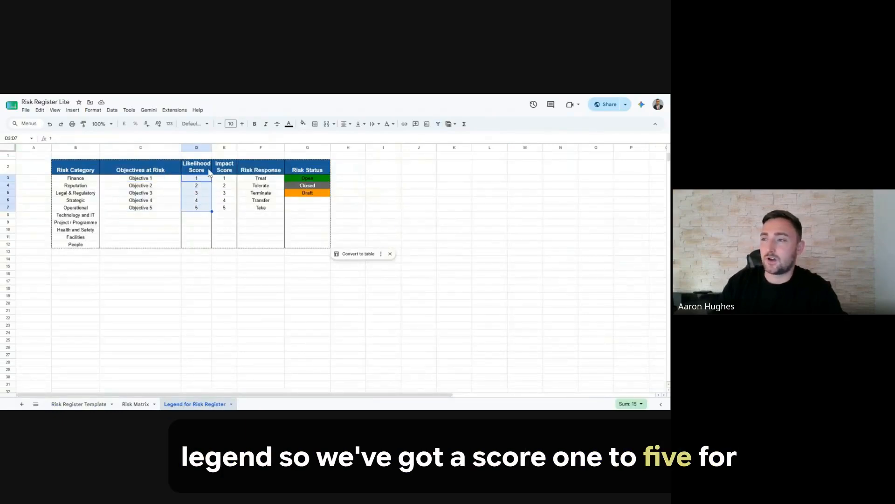
drag(224, 178, 228, 211)
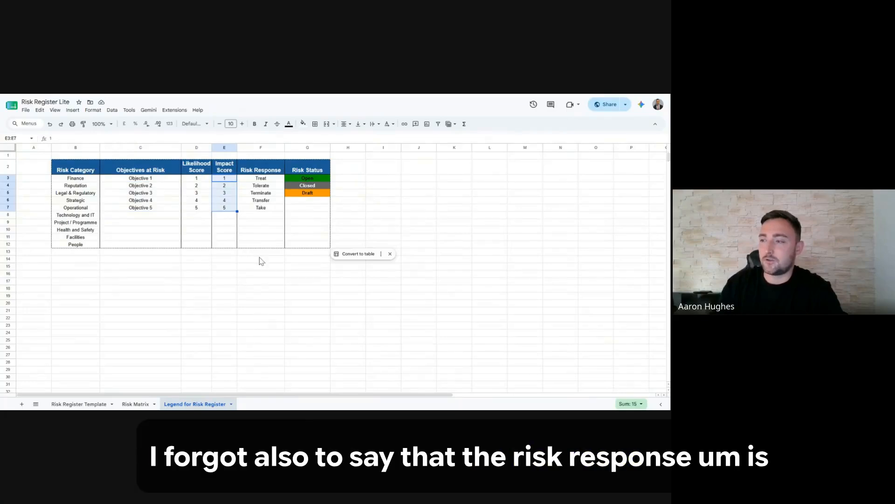
click(265, 209)
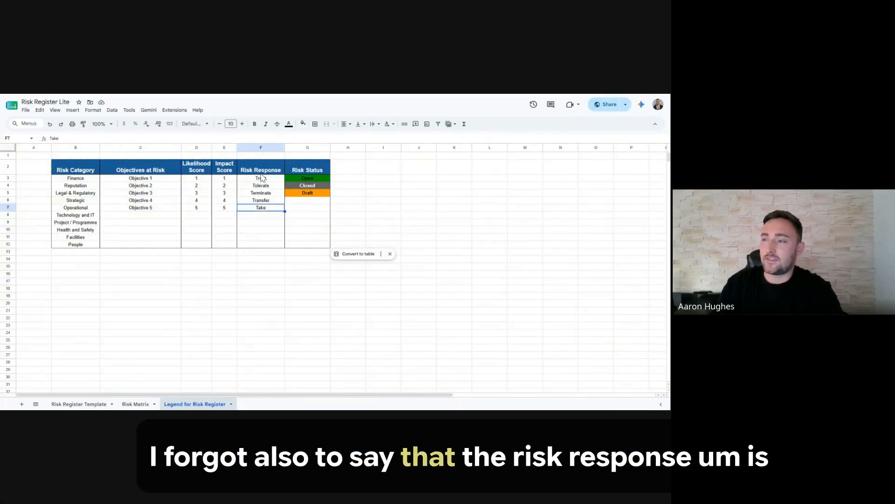
drag(262, 178, 260, 201)
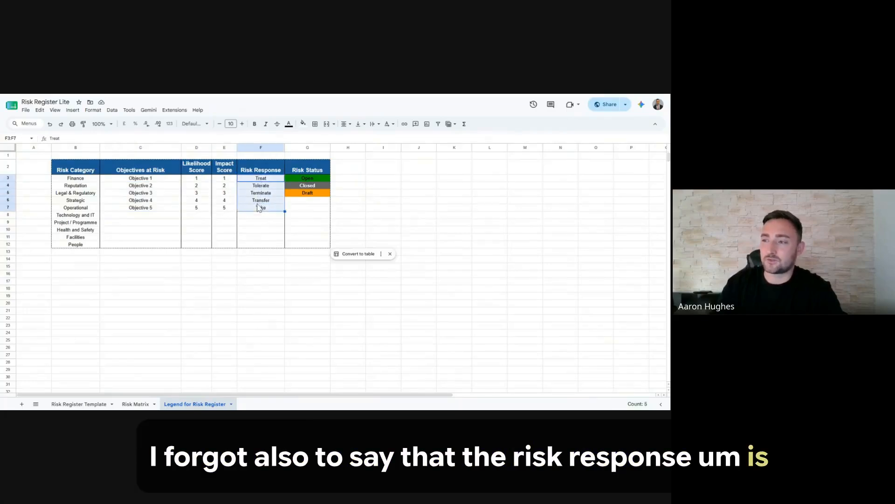
Check the Risk Response column in the Risk Register Template sheet and examine the Risk Status options in the legend sheet.
click(79, 404)
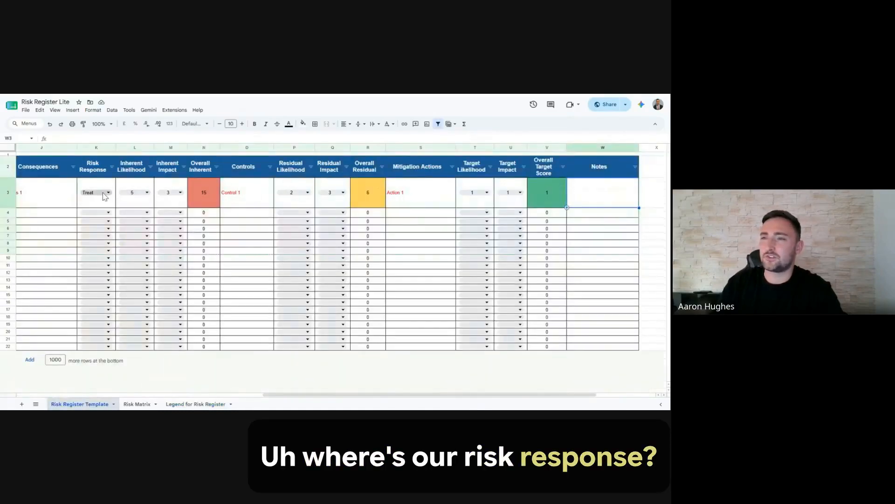
drag(301, 396, 249, 394)
click(196, 404)
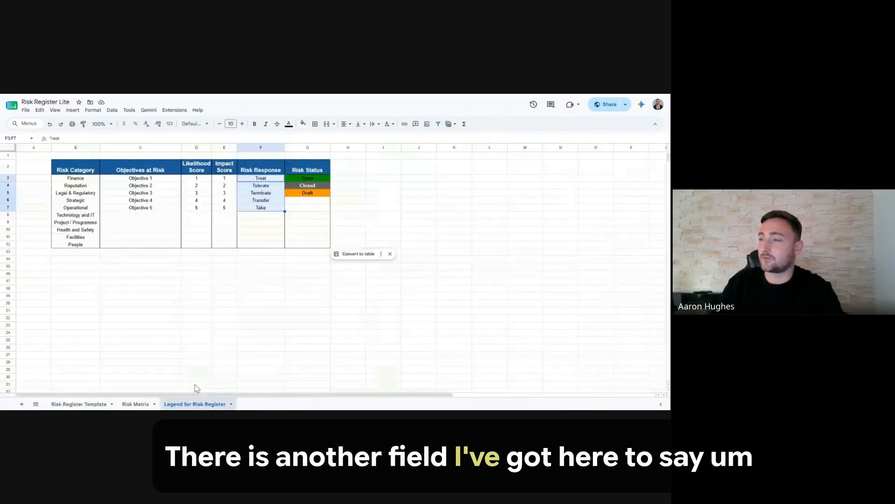
click(310, 223)
drag(308, 169, 310, 195)
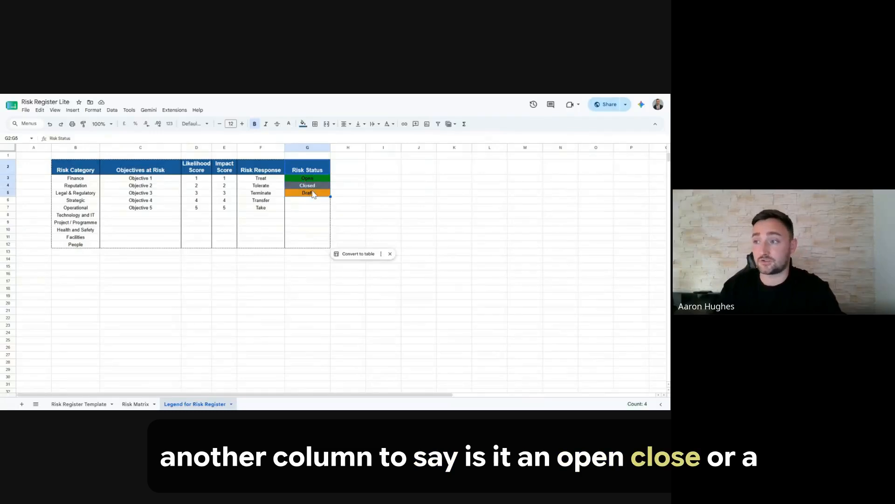
click(312, 202)
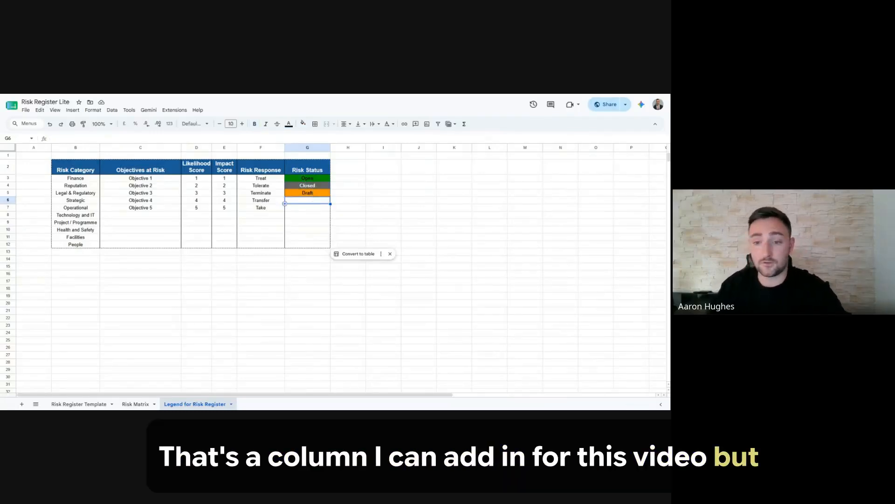
Return to the first columns of the Risk Register Template sheet and select risk #01's Risk Title.
click(79, 404)
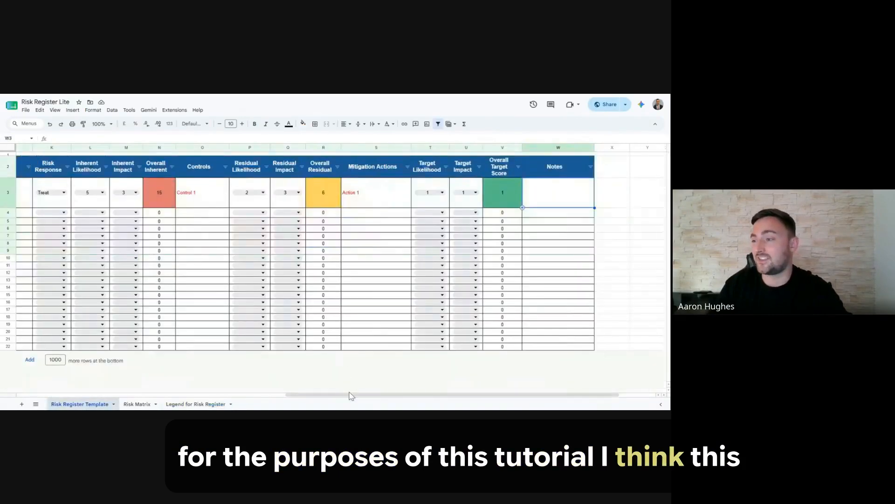
drag(351, 396, 107, 396)
click(92, 196)
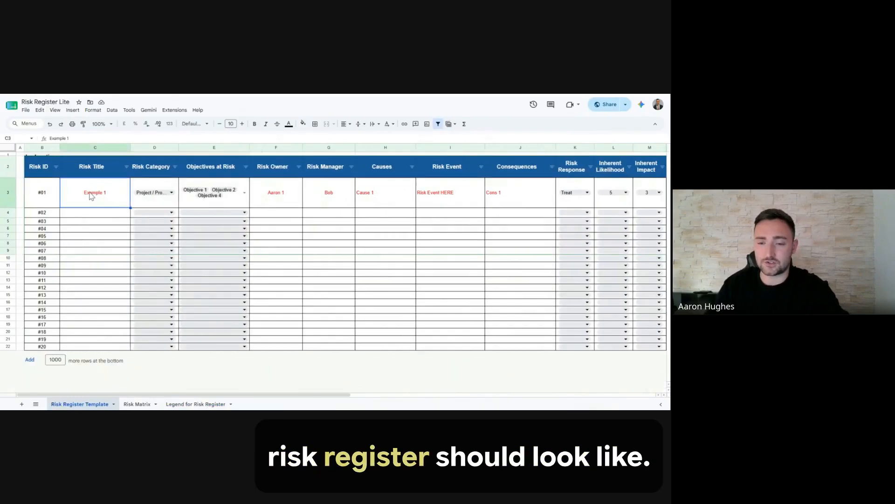